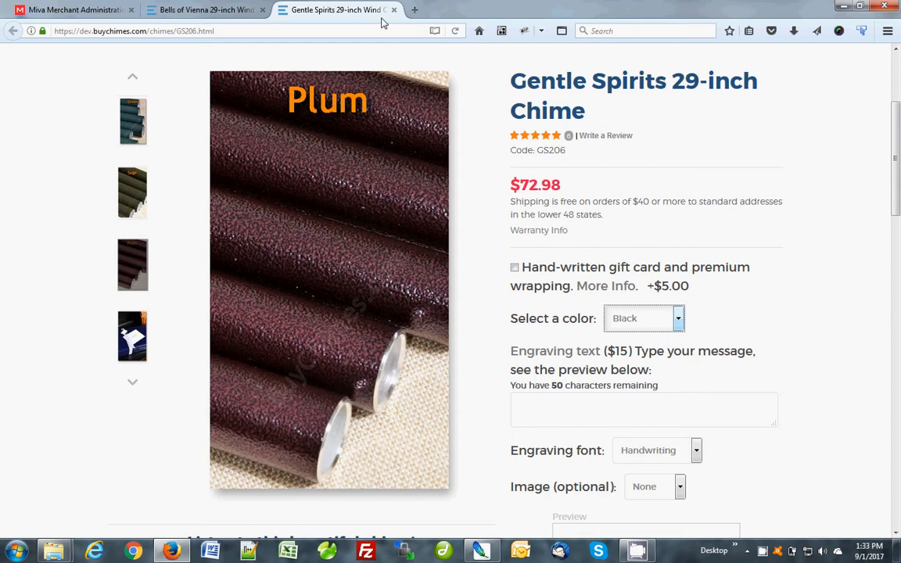
# Open the Bells of Vienna 29-inch Chime page and preview the Black and Copper Vein color swatches.
pyautogui.click(201, 11)
pyautogui.click(811, 266)
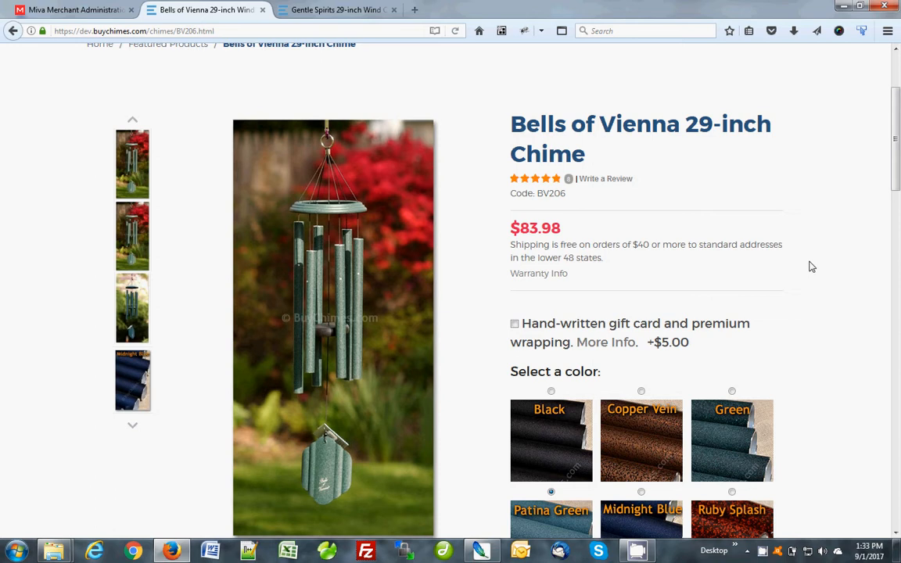
pyautogui.scroll(-2, 811, 266)
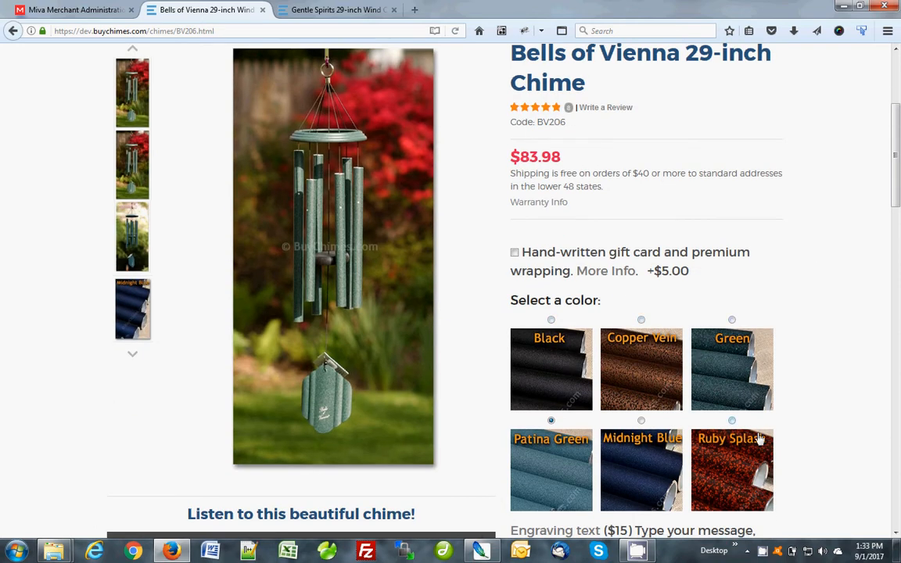
pyautogui.click(568, 374)
pyautogui.click(640, 371)
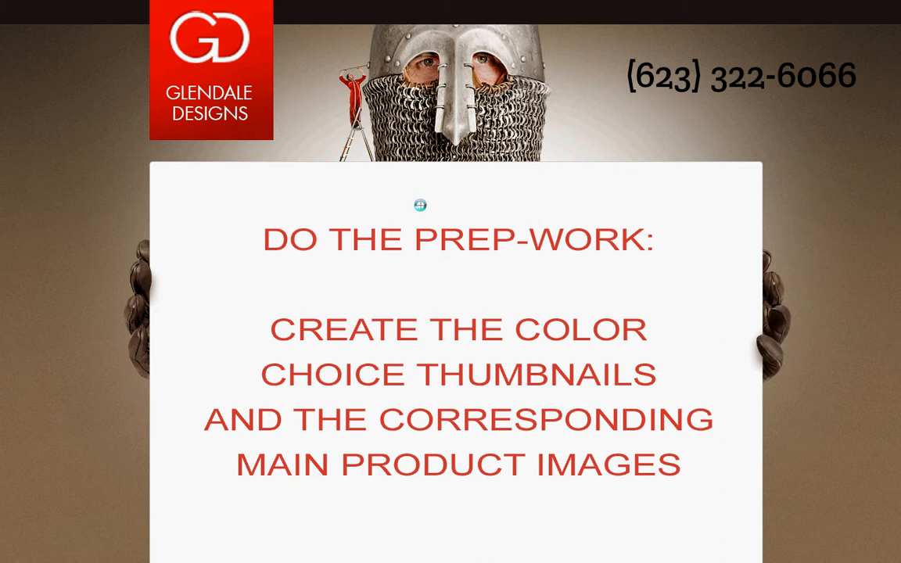
pyautogui.click(420, 205)
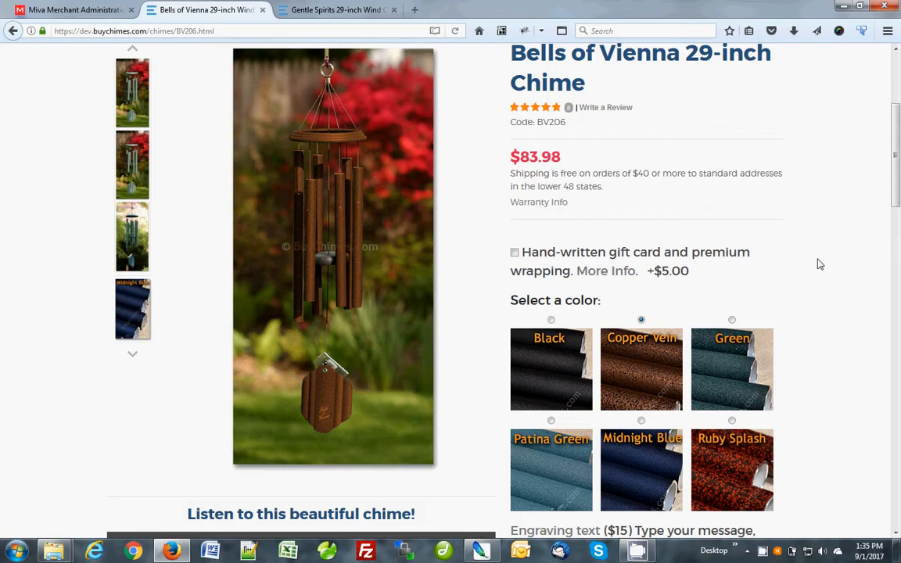
# Go to the Gentle Spirits 29-inch Chime page and display its Sage color image.
pyautogui.click(329, 9)
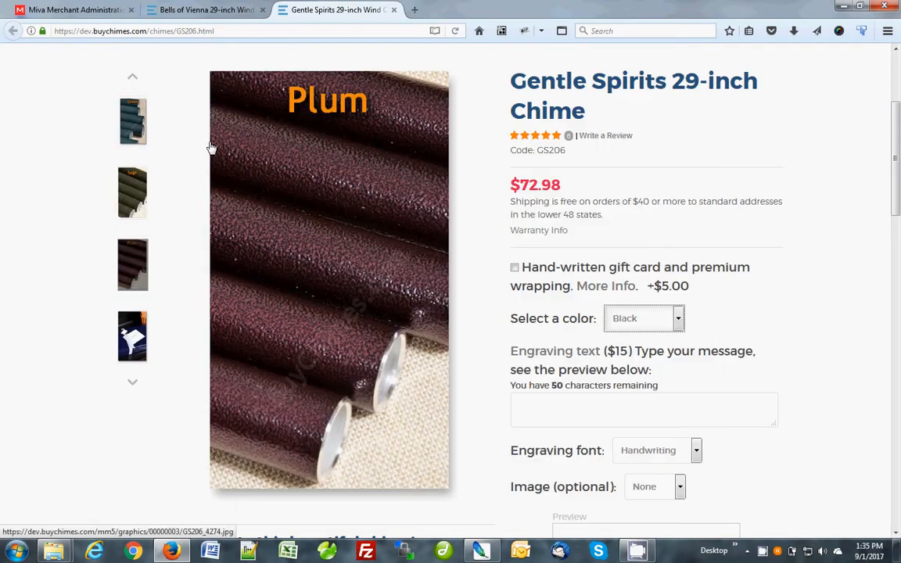
pyautogui.moveTo(223, 152)
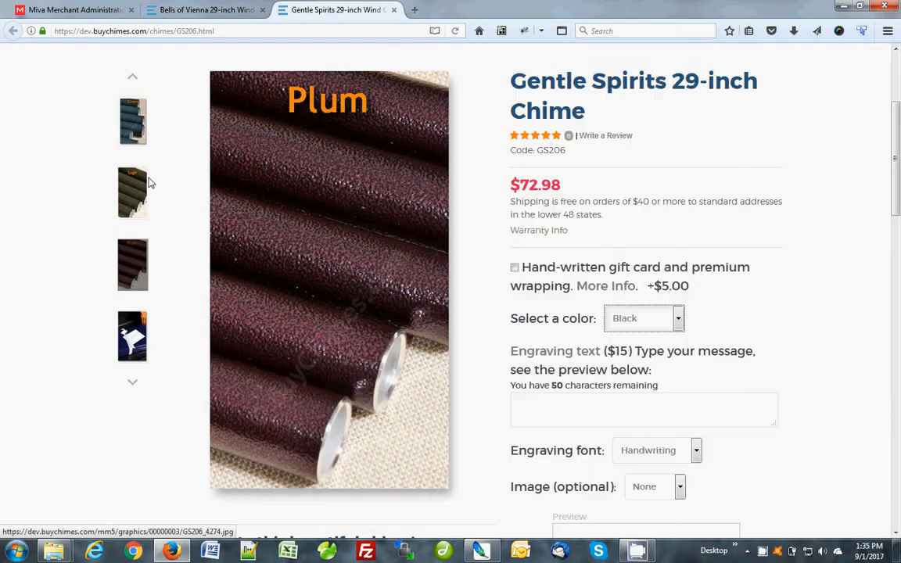
pyautogui.click(134, 195)
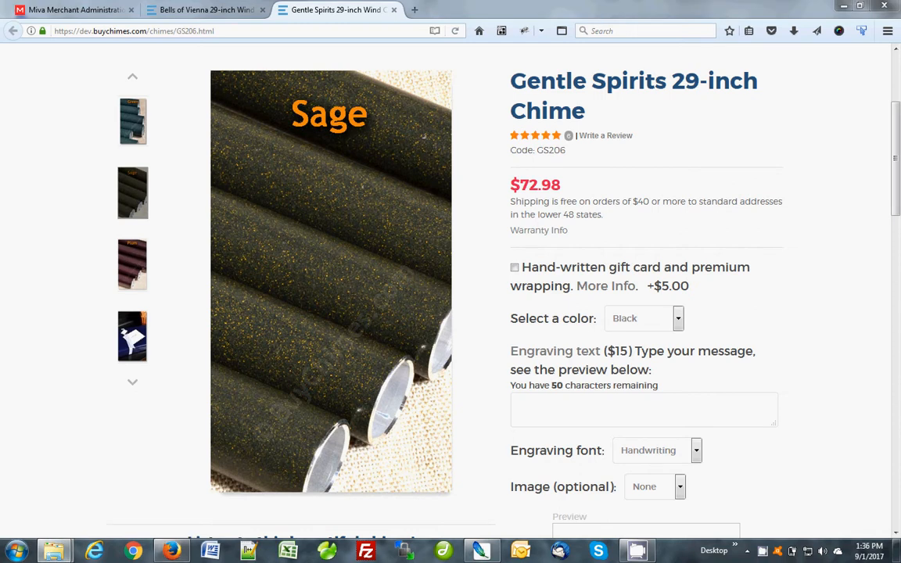
# Switch to the VariantColors folder in File Explorer and inspect the Black, Plum and PG color image files.
pyautogui.hotkey('alt', 'Tab')
pyautogui.moveTo(538, 23); pyautogui.dragTo(463, 48)
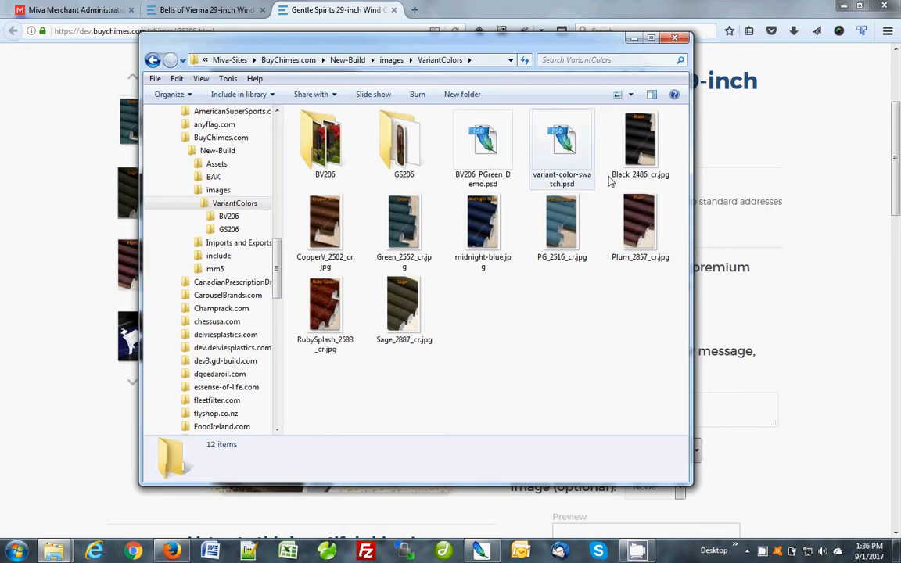
pyautogui.click(657, 151)
pyautogui.click(648, 223)
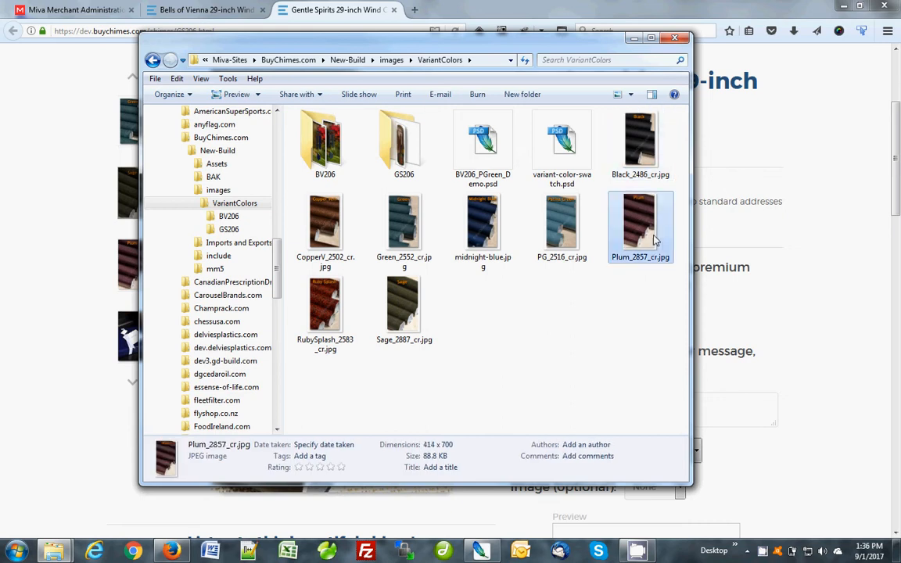
pyautogui.click(569, 220)
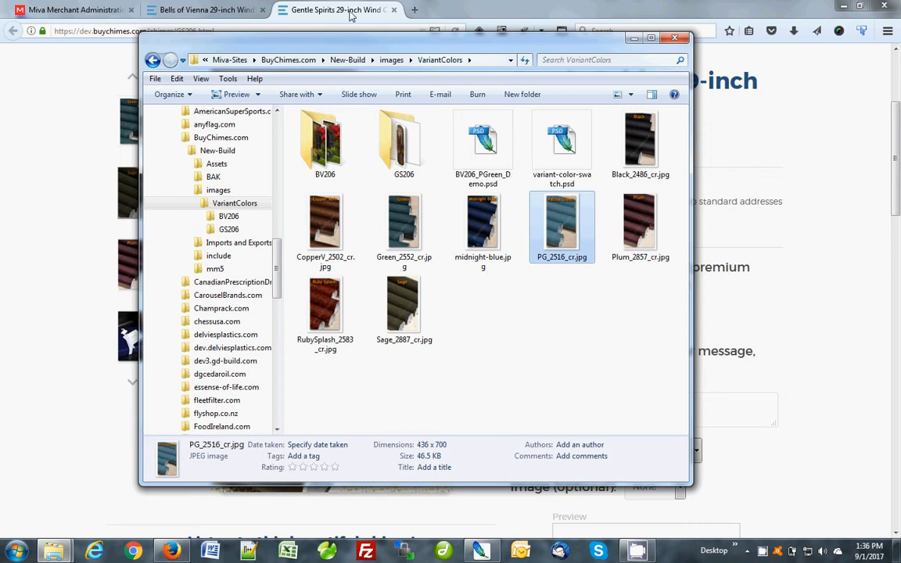
# Return to the Bells of Vienna page in Firefox and examine its square color swatches.
pyautogui.click(316, 12)
pyautogui.click(208, 11)
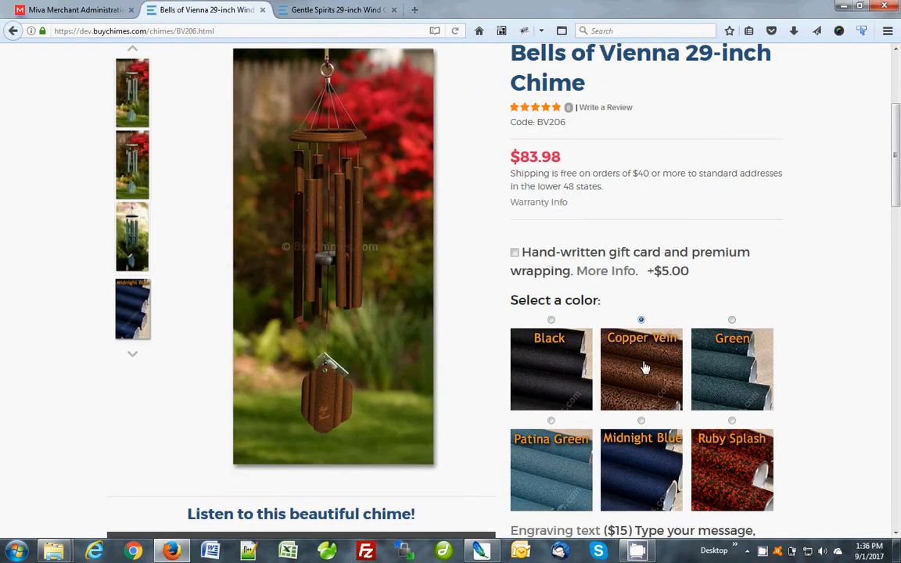
# Switch to Photoshop and preview the swatches in variant-color-swatch.psd by hiding Layers 7 through 2 successively, restoring them all at the end.
pyautogui.hotkey('alt', 'Tab')
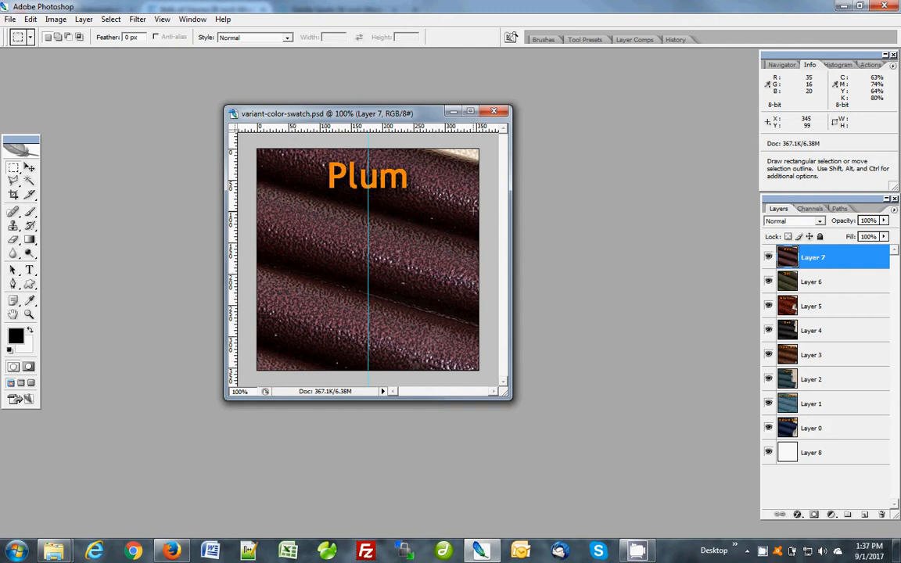
pyautogui.click(769, 257)
pyautogui.click(769, 281)
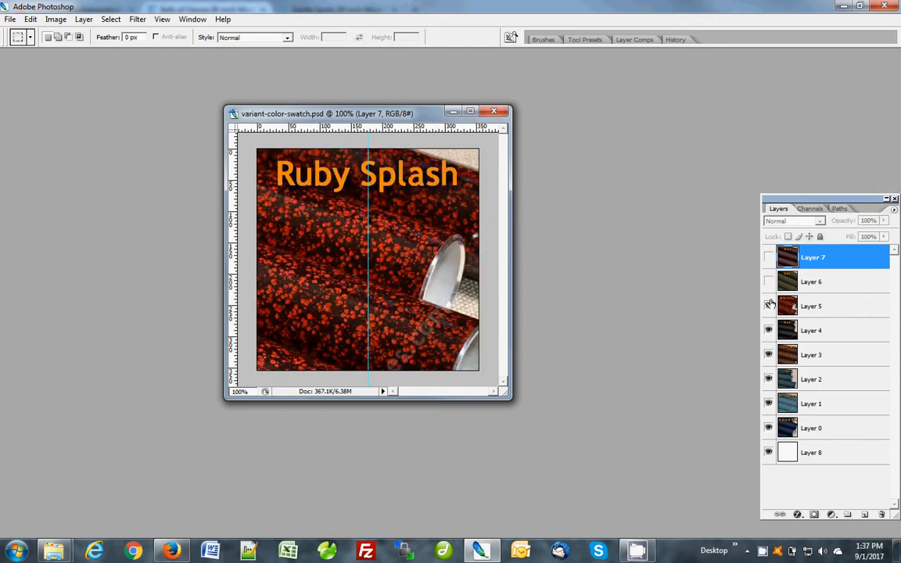
pyautogui.click(768, 306)
pyautogui.click(768, 330)
pyautogui.click(769, 355)
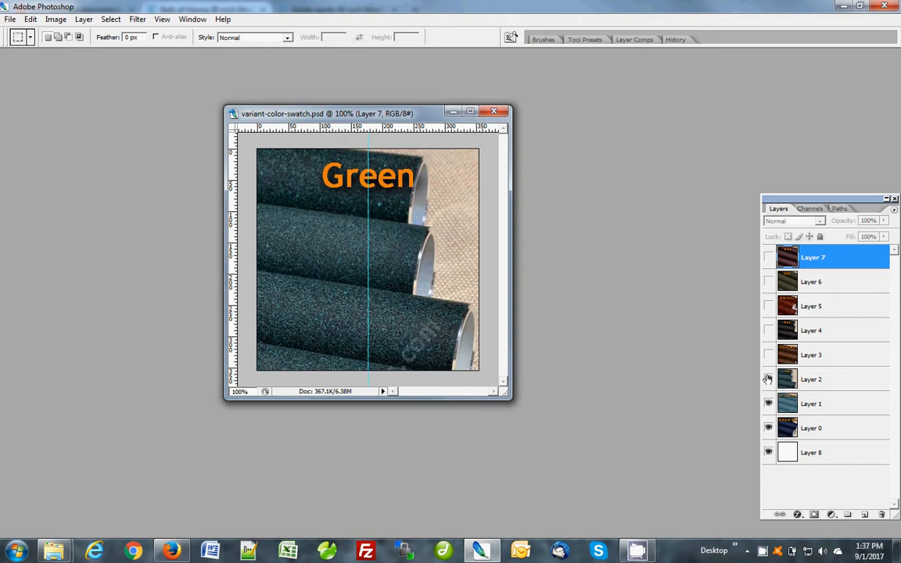
pyautogui.click(769, 379)
pyautogui.moveTo(769, 379); pyautogui.dragTo(768, 258)
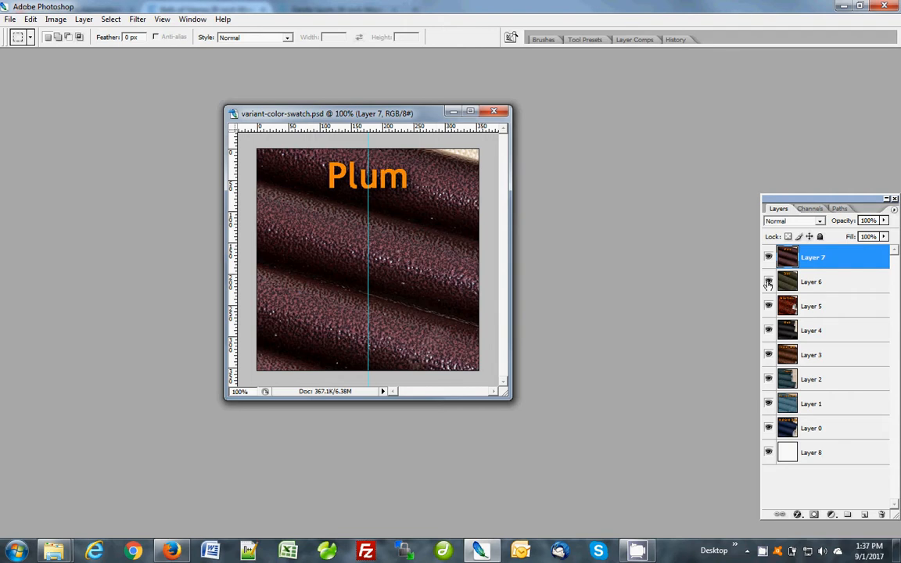
# Prepare the Plum swatch for web export, keeping the JPEG format, and open the dialog for saving the optimized file.
pyautogui.click(15, 17)
pyautogui.click(43, 180)
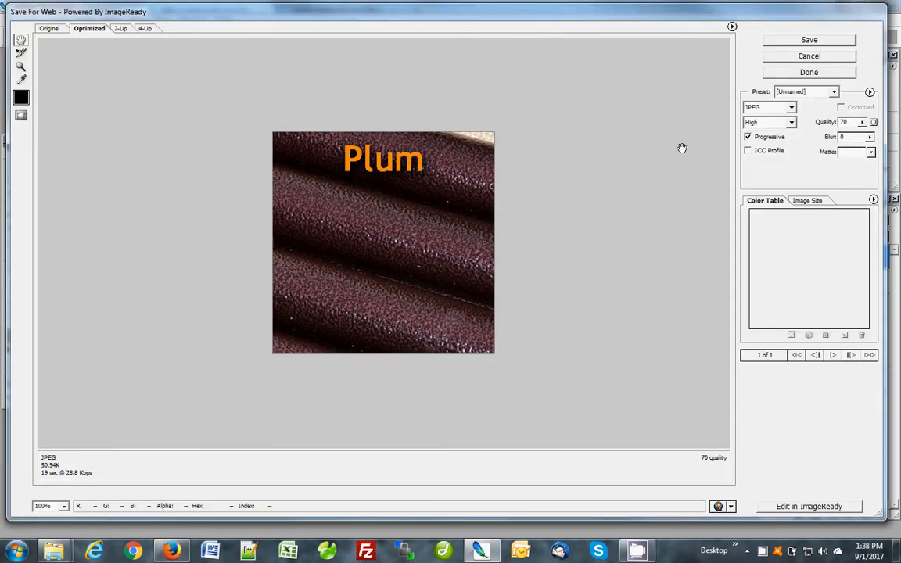
pyautogui.click(789, 107)
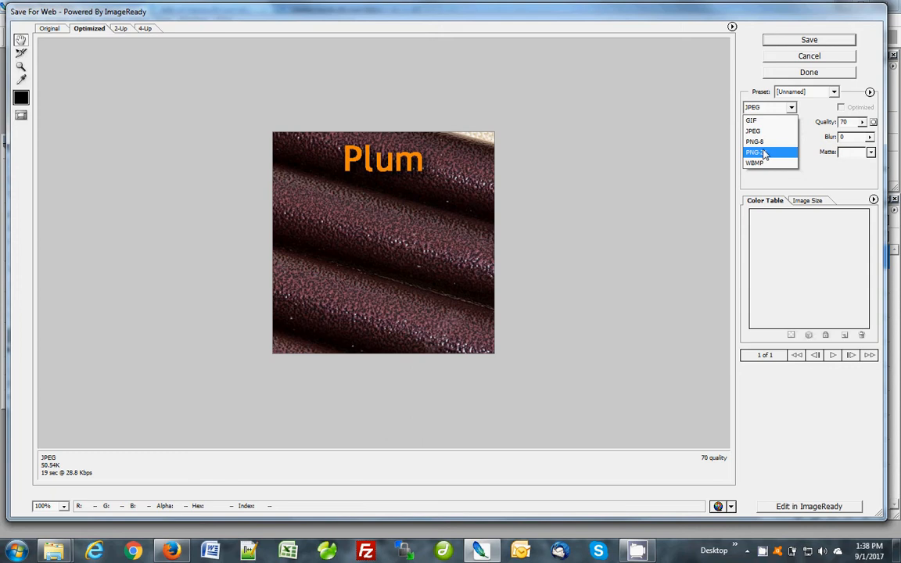
pyautogui.click(809, 180)
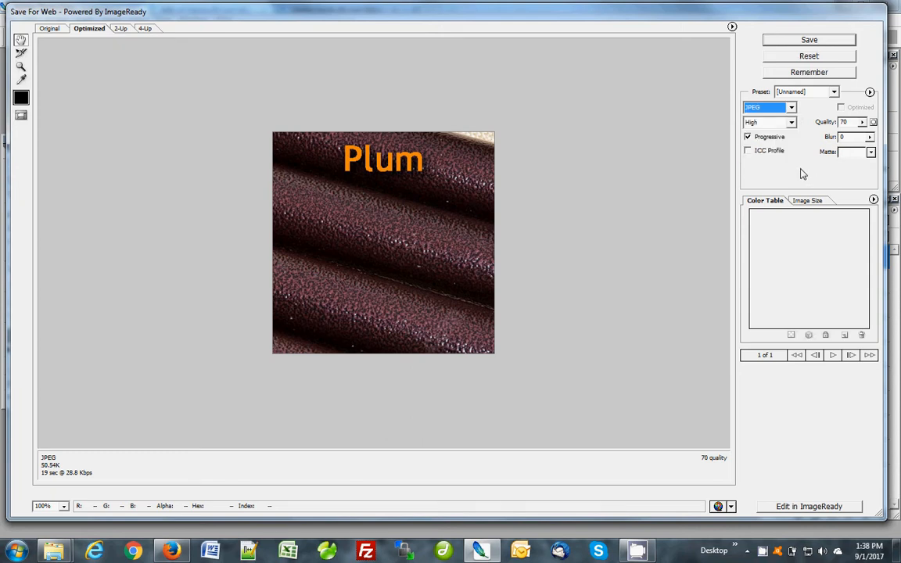
pyautogui.hotkey('alt', 's')
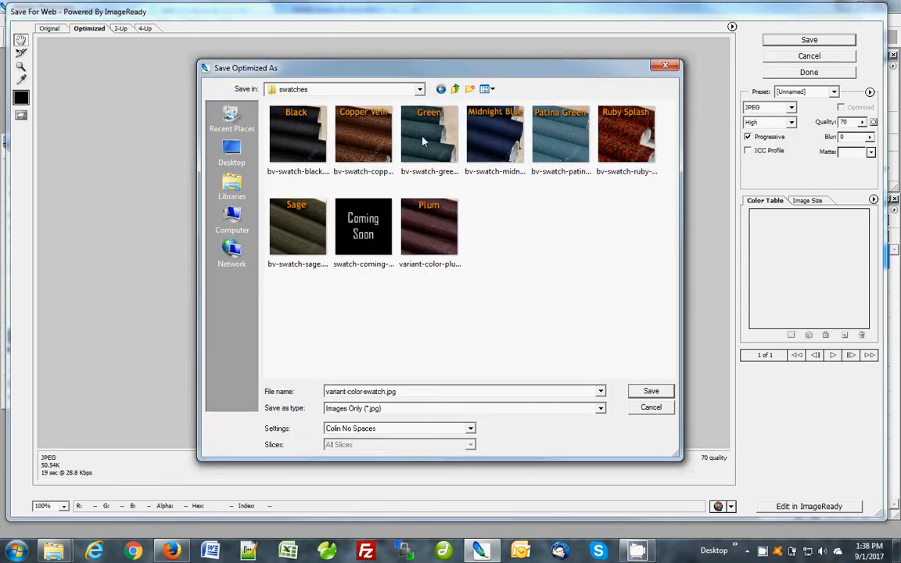
# Check the destination folder path and the names of the existing black and plum swatch files.
pyautogui.click(382, 88)
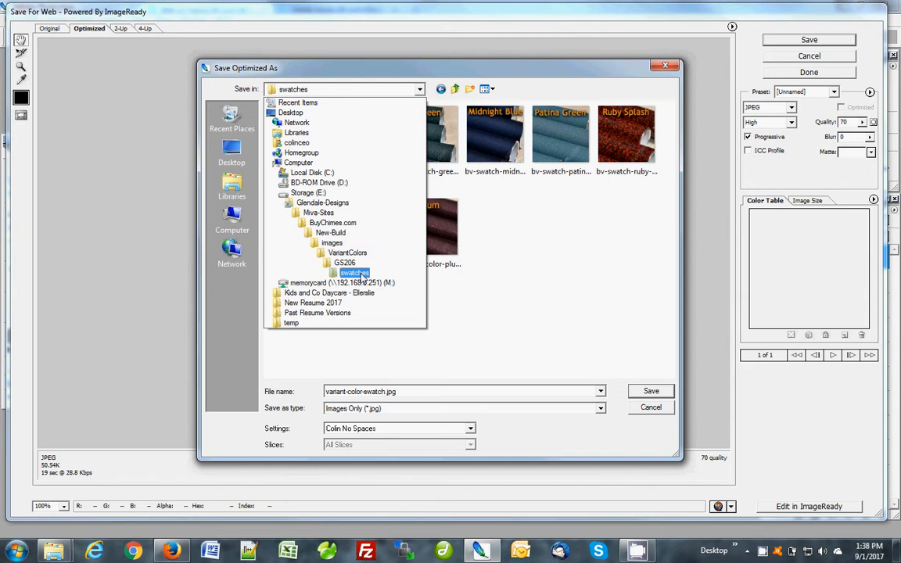
pyautogui.click(463, 243)
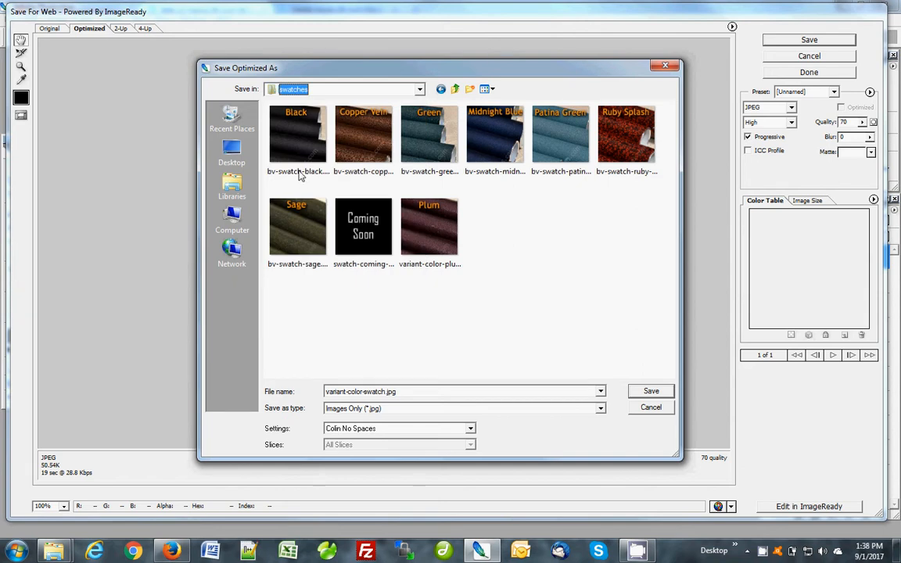
pyautogui.click(295, 137)
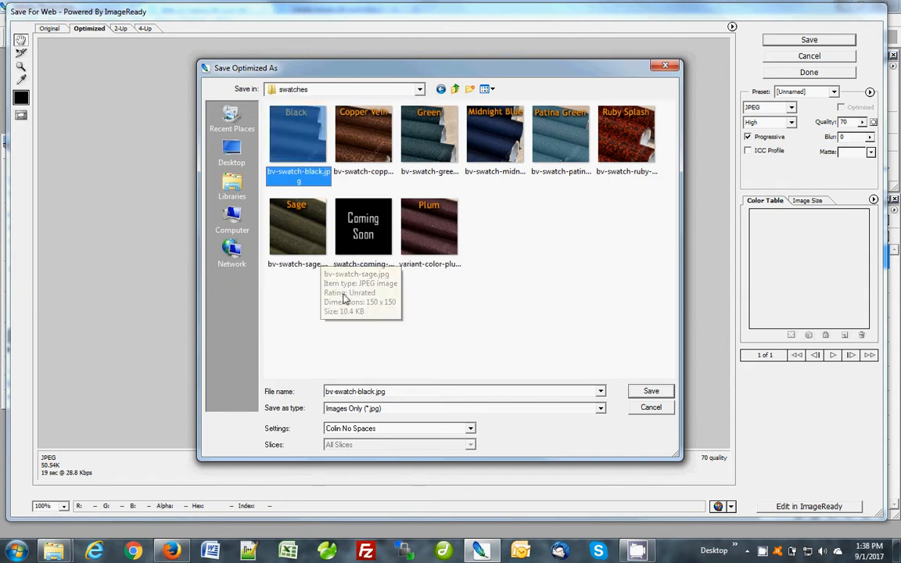
pyautogui.click(429, 229)
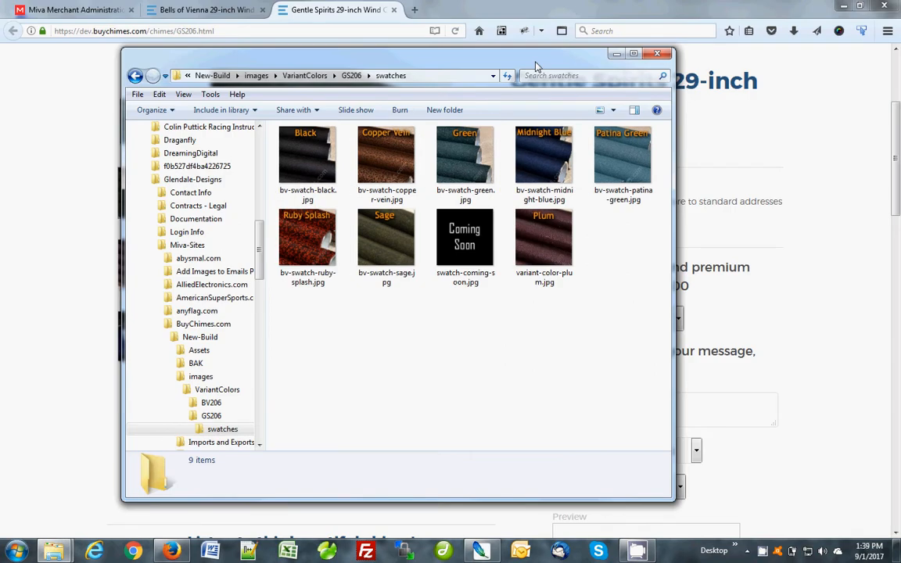
# Inspect bv-swatch-green.jpg and swatch-coming-soon.jpg in the GS206 swatches folder in File Explorer.
pyautogui.click(438, 139)
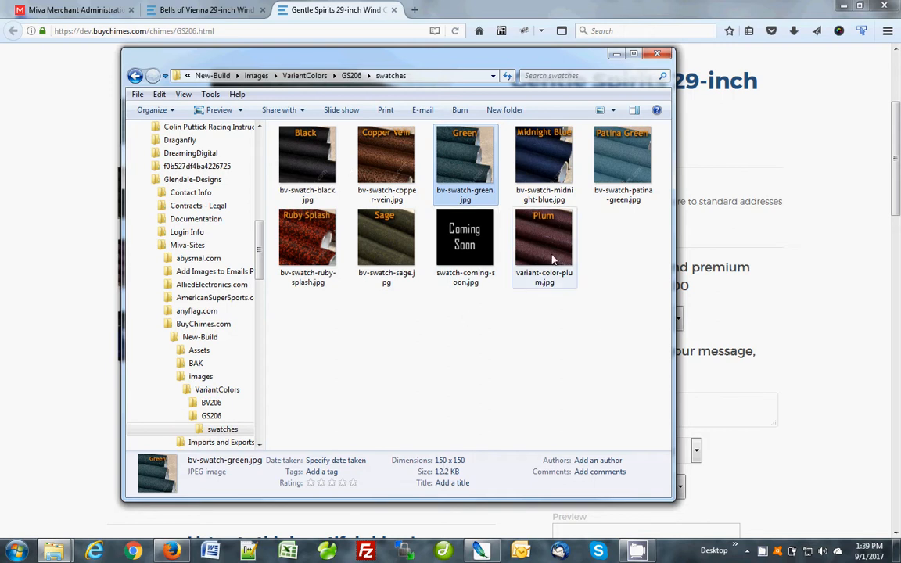
pyautogui.click(465, 242)
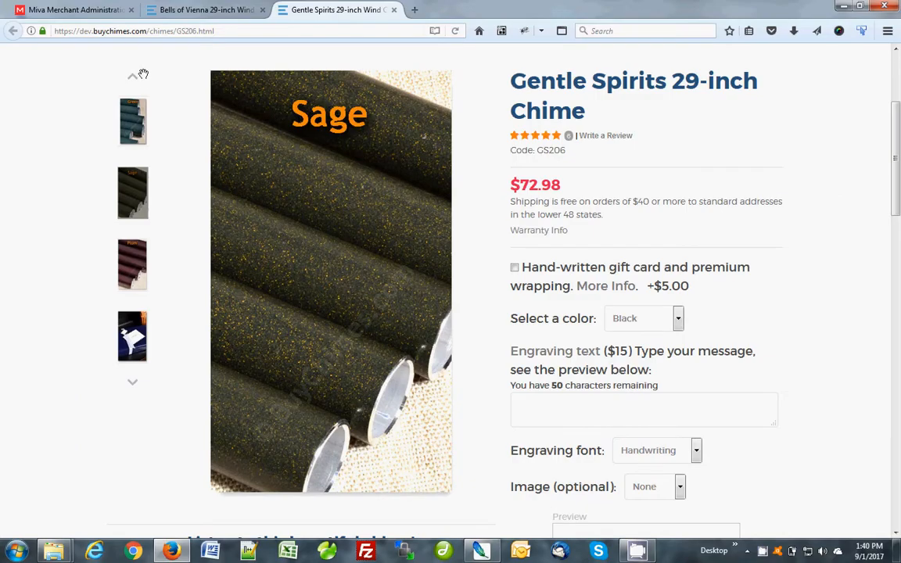
# Browse the Gentle Spirits image gallery from start to end, displaying the first two full chime photos.
pyautogui.click(132, 82)
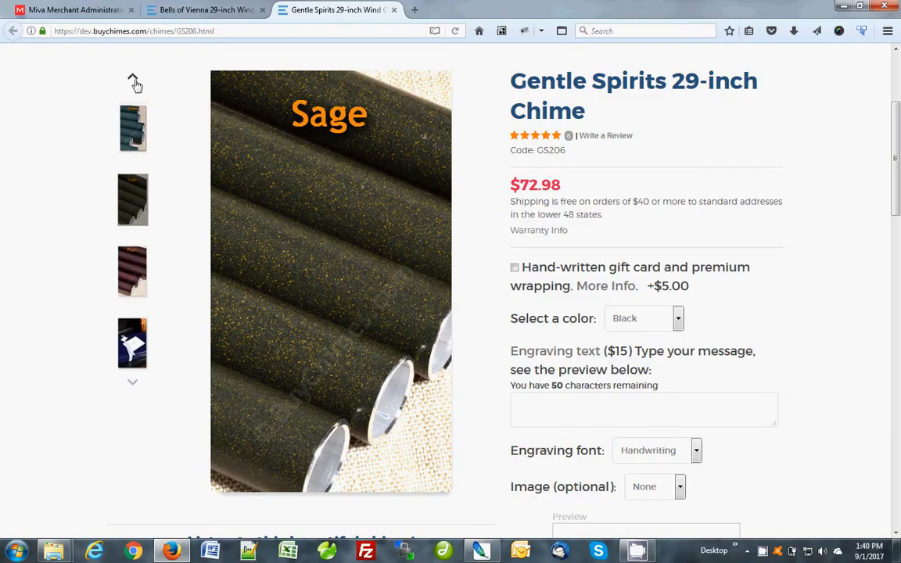
pyautogui.click(135, 83)
pyautogui.click(136, 125)
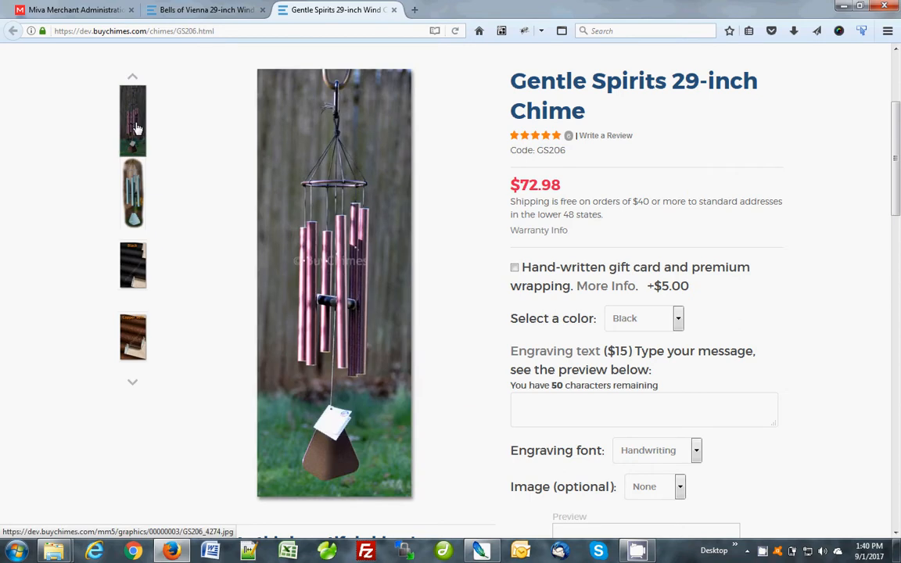
pyautogui.click(142, 201)
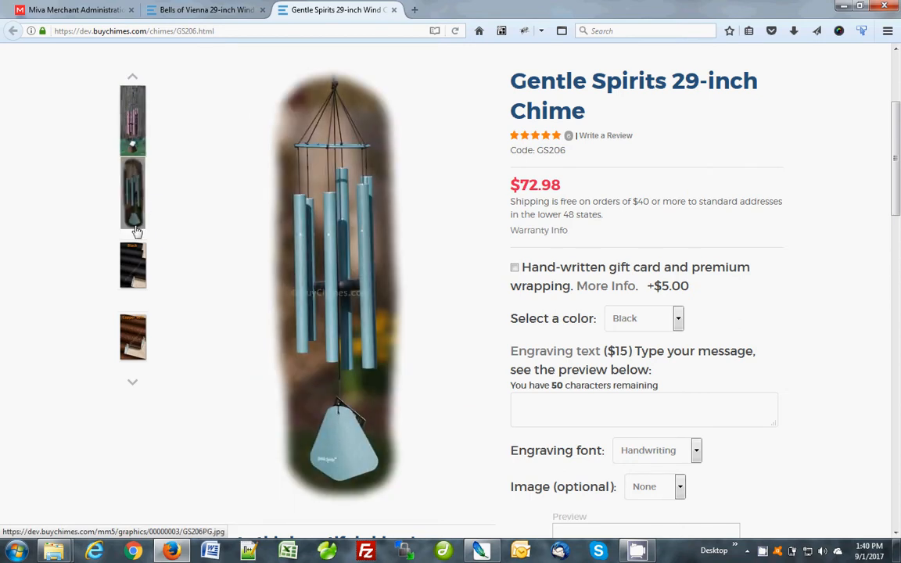
pyautogui.click(134, 383)
pyautogui.click(134, 382)
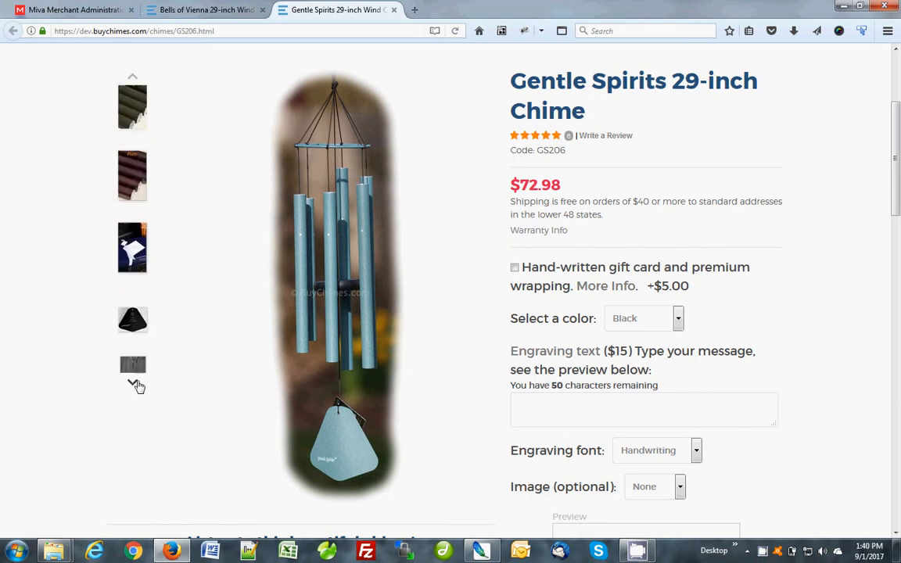
pyautogui.click(136, 382)
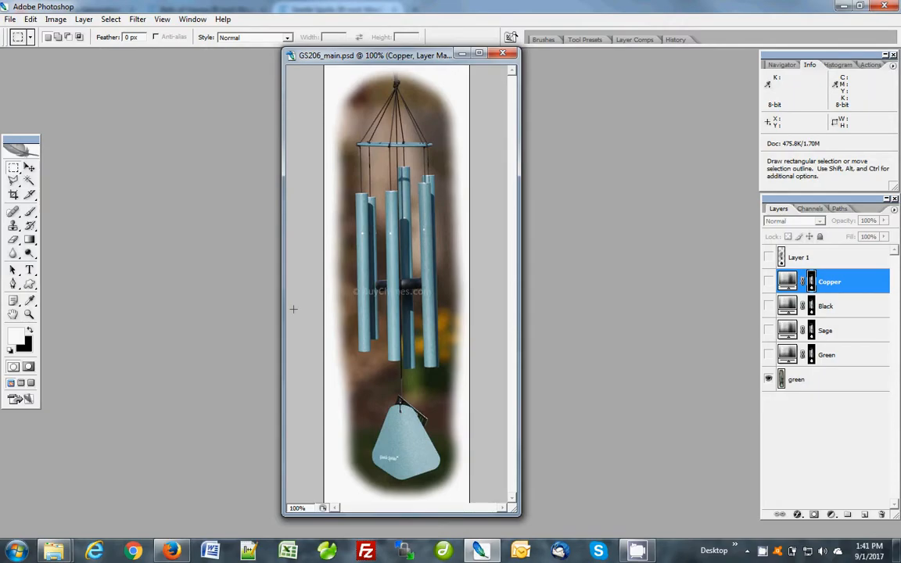
# In GS206_main.psd, examine the green base layer and briefly show Layer 1 to view the black chime silhouette.
pyautogui.click(833, 380)
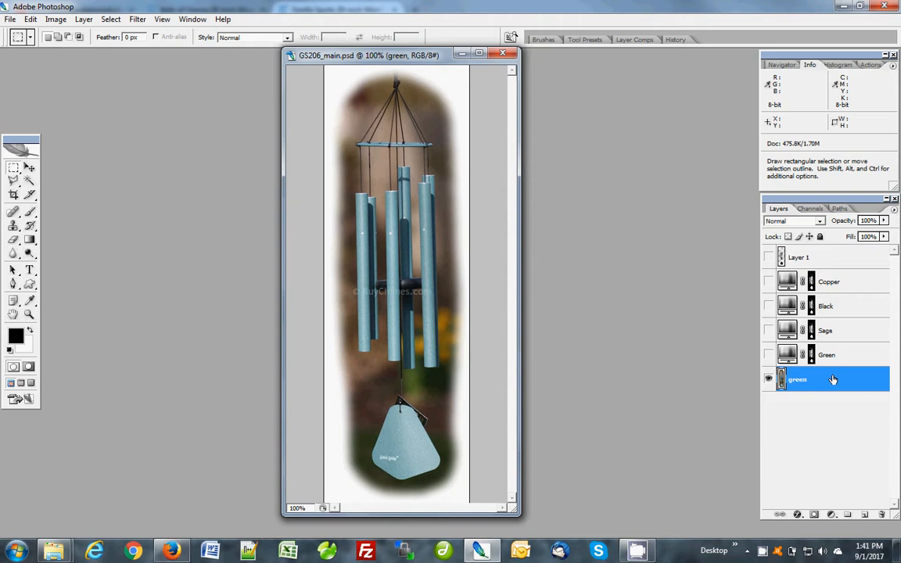
pyautogui.click(769, 258)
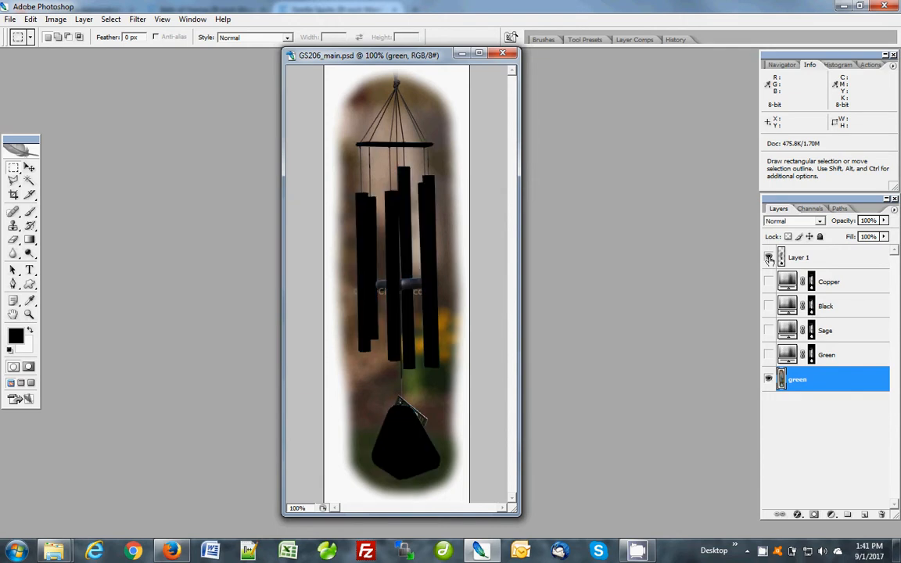
pyautogui.click(825, 259)
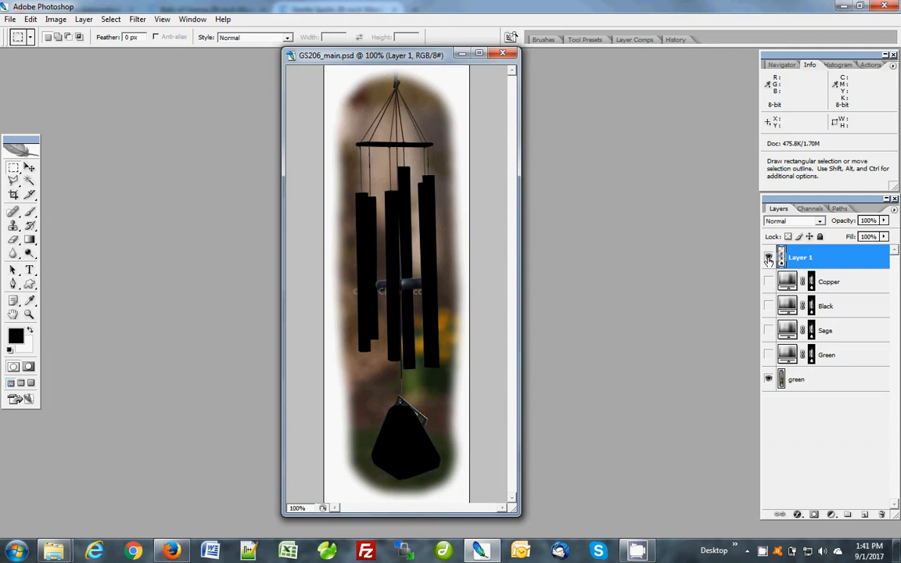
pyautogui.click(768, 258)
# Show the Green, Sage, Black and Copper adjustment layers one at a time to compare the chime colors, ending with Copper.
pyautogui.click(768, 355)
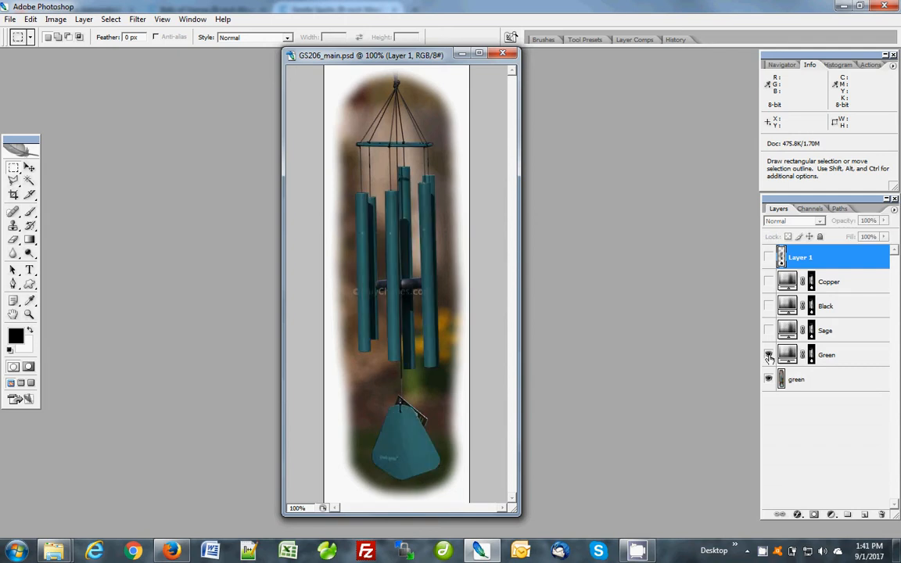
pyautogui.click(768, 355)
pyautogui.click(768, 331)
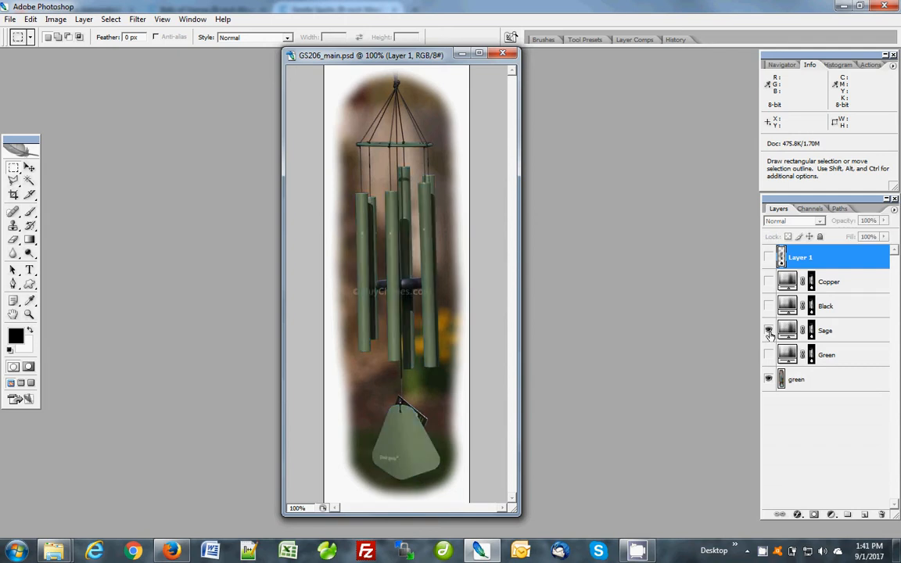
pyautogui.click(768, 330)
pyautogui.click(768, 306)
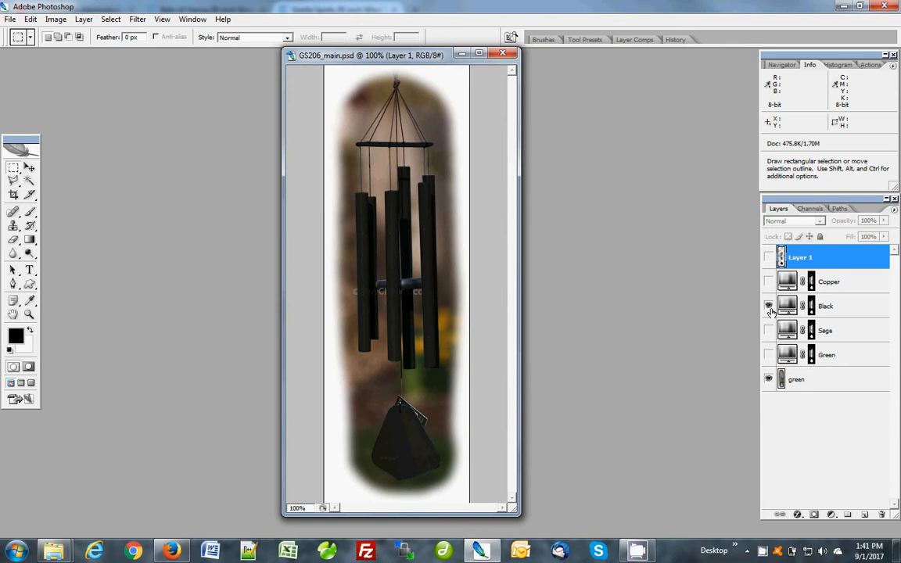
pyautogui.click(768, 306)
pyautogui.click(767, 282)
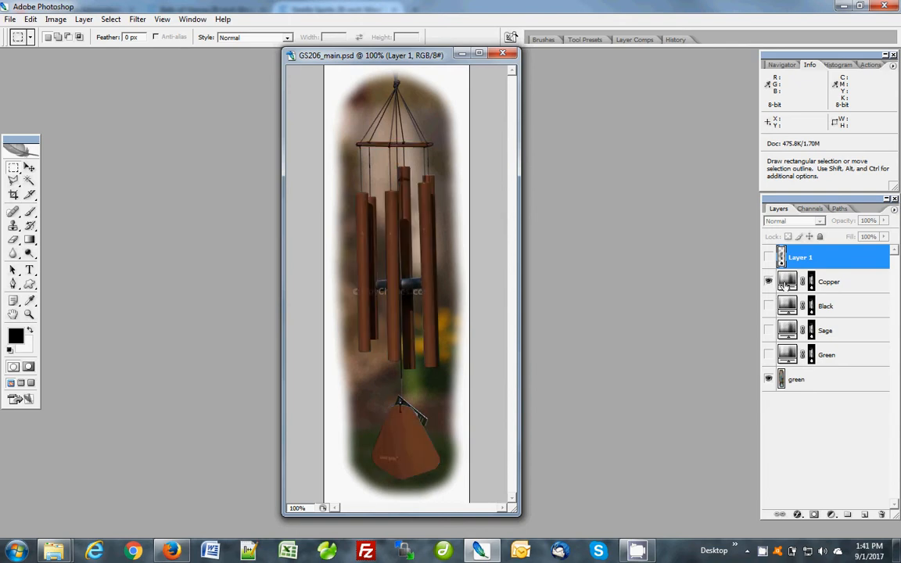
# Lower the Copper adjustment layer's saturation to 18 and shift its hue in the Hue/Saturation settings.
pyautogui.doubleClick(787, 282)
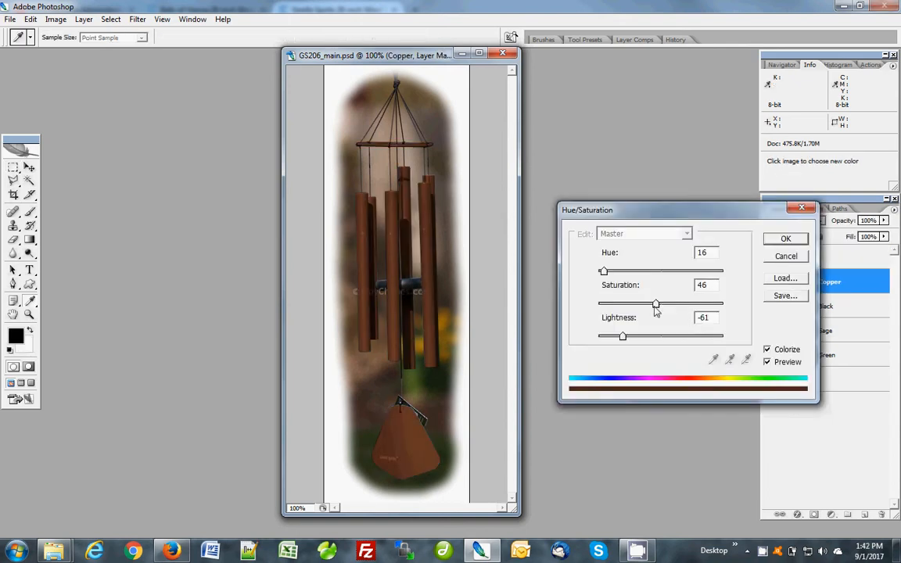
pyautogui.moveTo(655, 304); pyautogui.dragTo(619, 305)
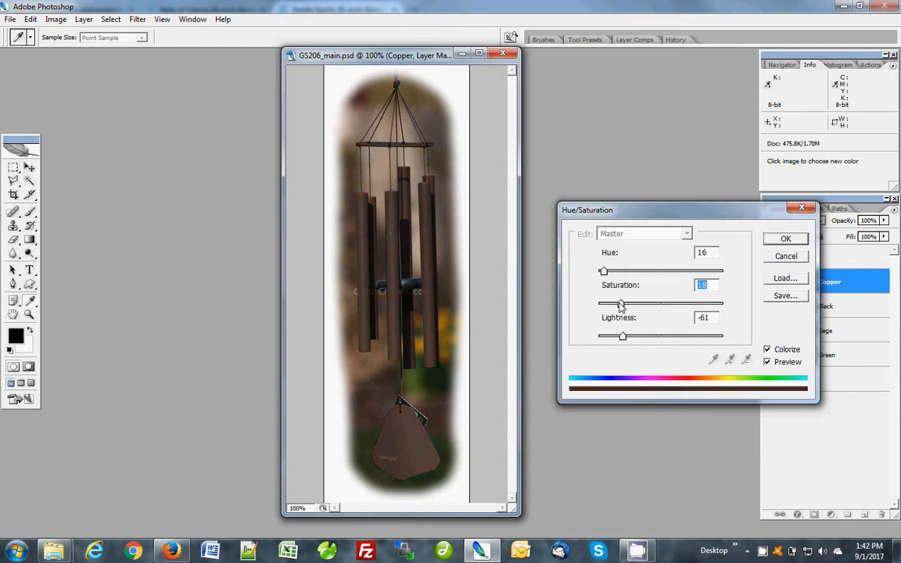
pyautogui.moveTo(604, 272); pyautogui.dragTo(675, 272)
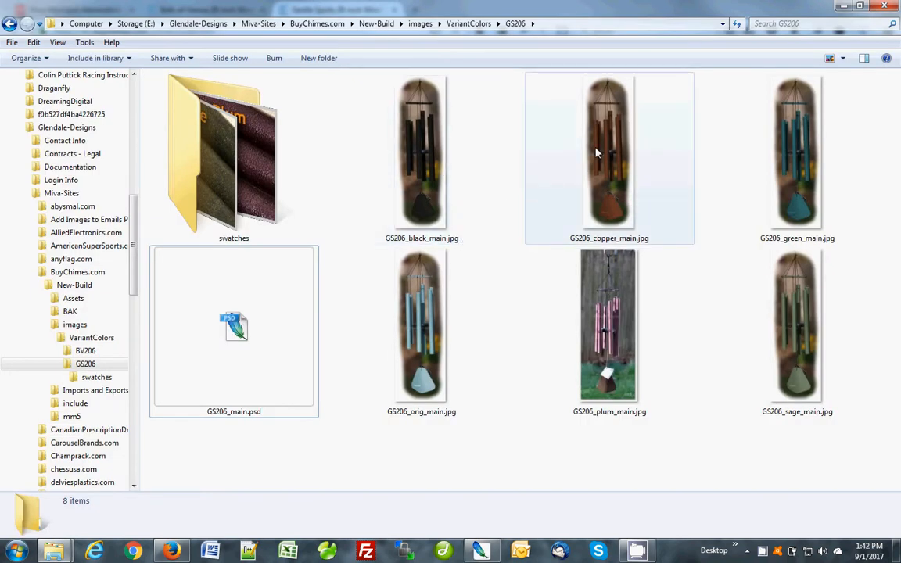
# Inspect the original, plum, green, copper and black GS206 main product images in the GS206 folder in File Explorer.
pyautogui.click(424, 347)
pyautogui.click(541, 310)
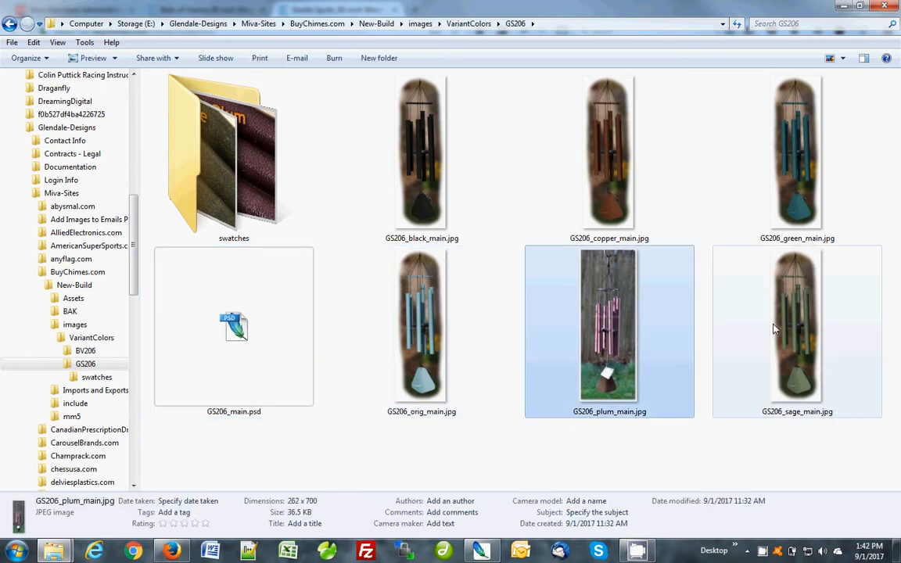
pyautogui.click(774, 176)
pyautogui.click(564, 161)
pyautogui.click(424, 165)
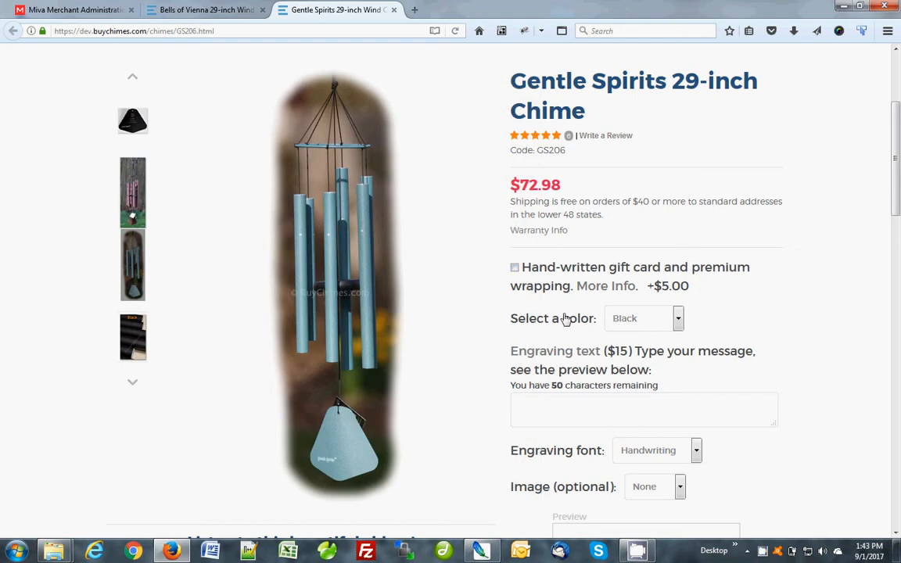
# Compare the color drop-down on the Gentle Spirits product page with the image swatches on the Bells of Vienna page in Firefox.
pyautogui.click(646, 320)
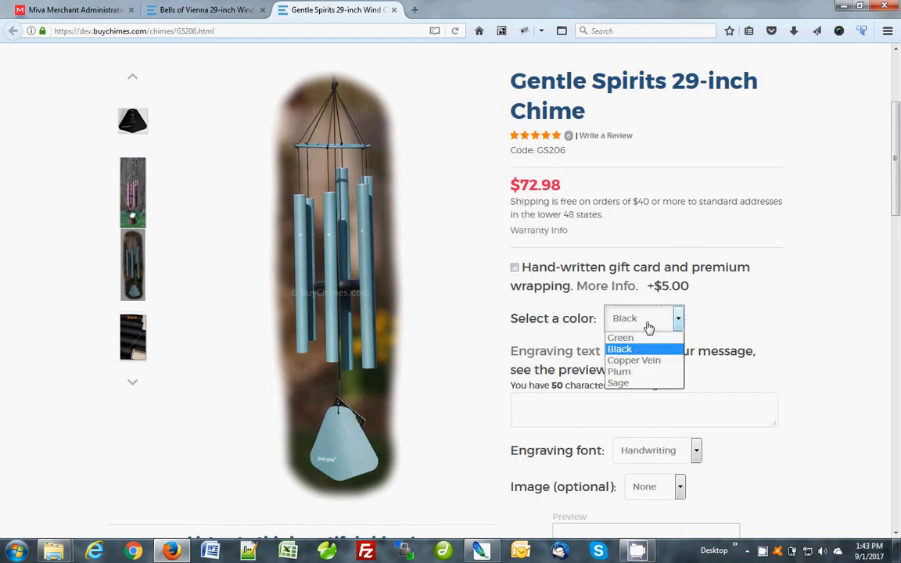
pyautogui.click(626, 350)
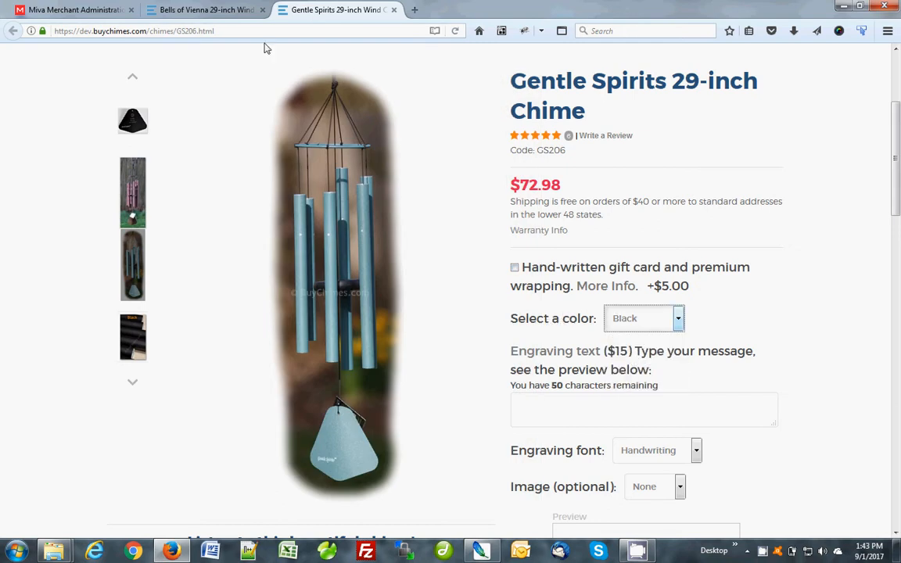
pyautogui.click(210, 10)
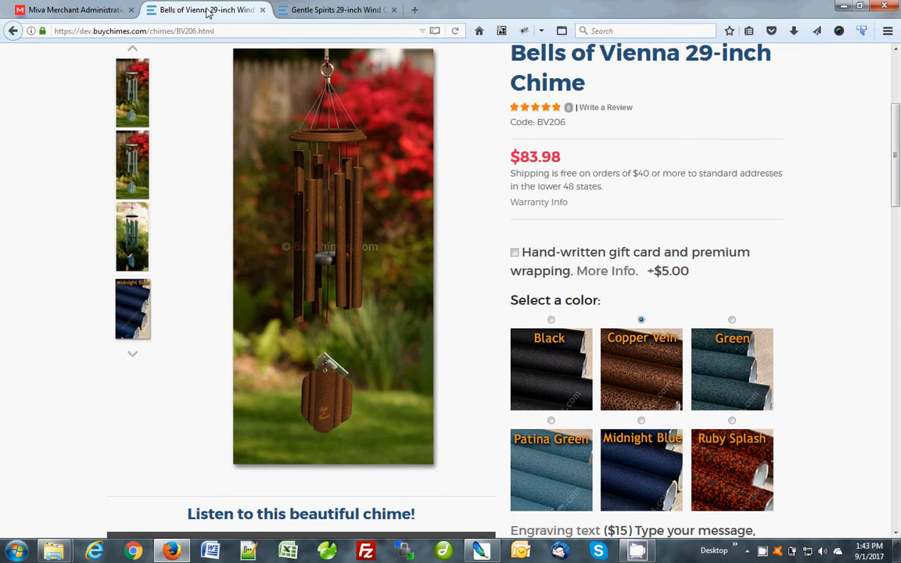
pyautogui.click(575, 363)
pyautogui.click(286, 10)
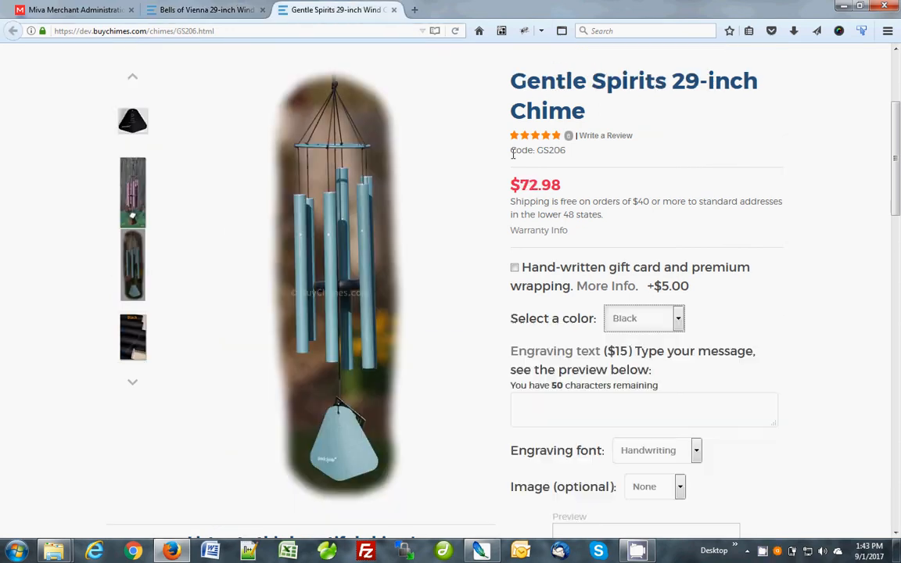
# Look up product code GS206 in the Miva Merchant admin and open Gentle Spirits 29-inch Chime for editing.
pyautogui.moveTo(537, 150); pyautogui.dragTo(564, 151)
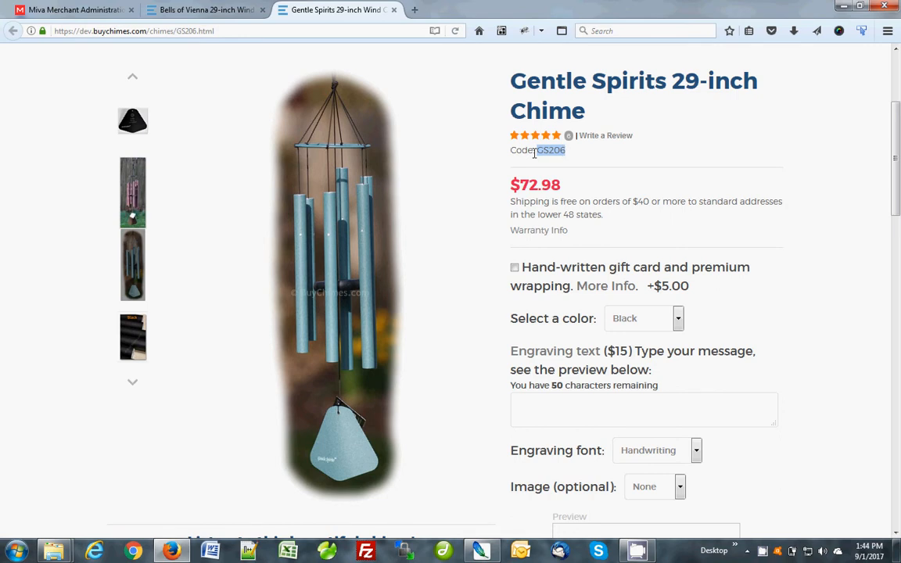
pyautogui.click(70, 10)
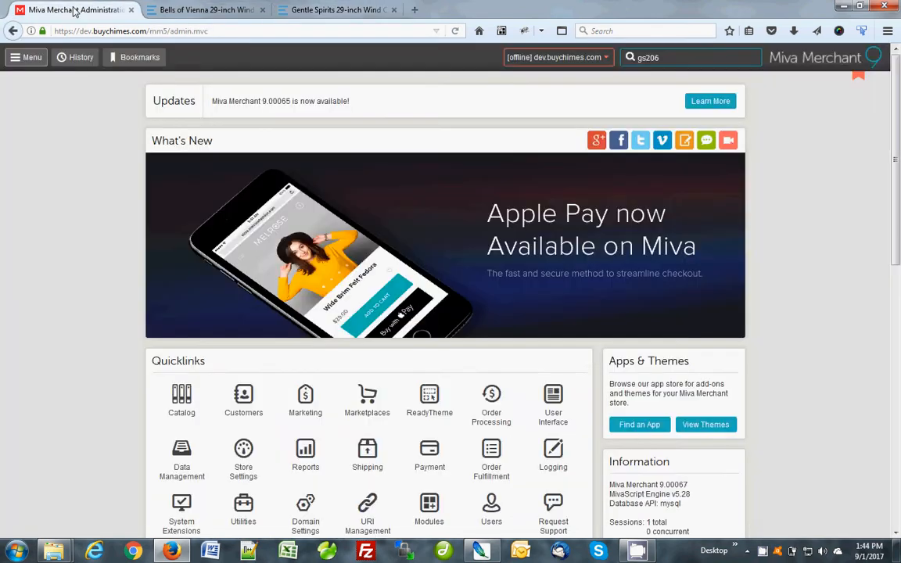
pyautogui.click(681, 59)
pyautogui.click(474, 84)
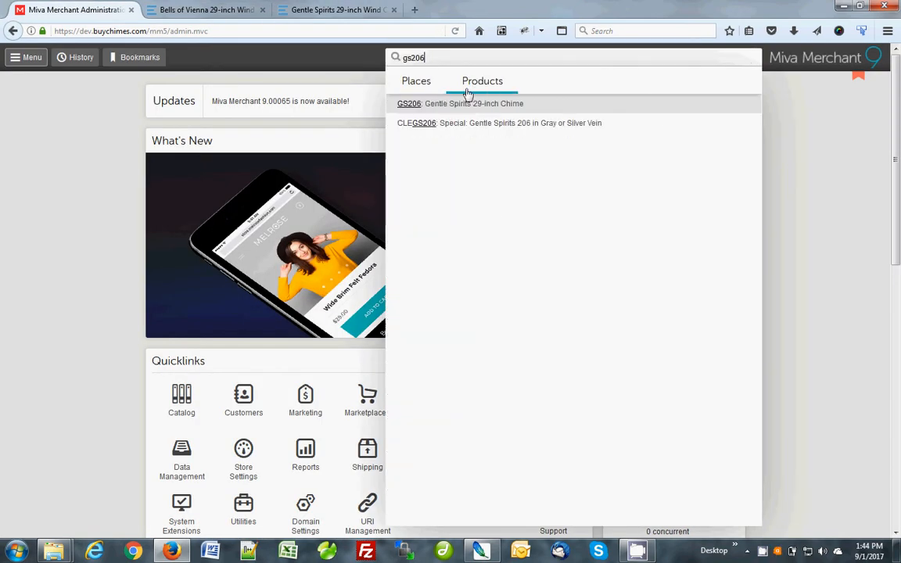
pyautogui.click(452, 104)
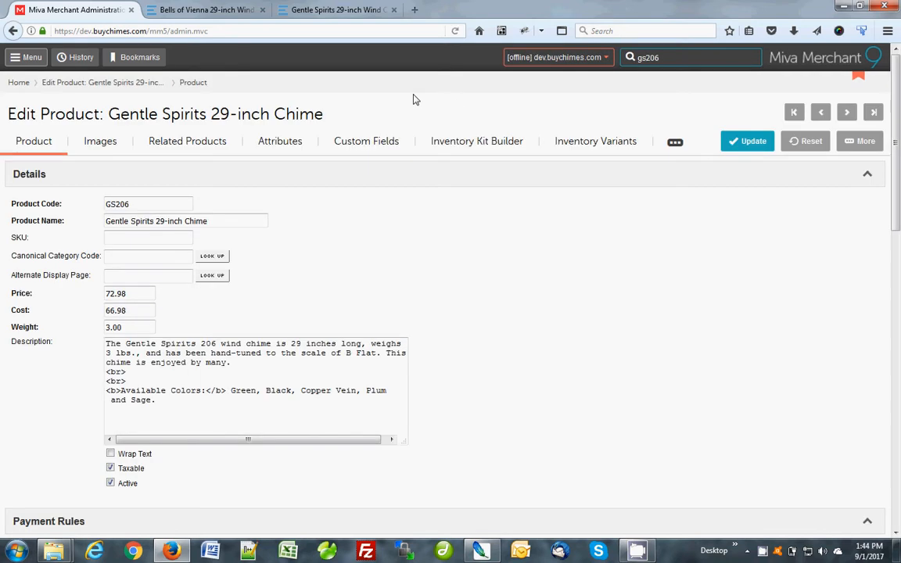
# Change the Color attribute's type to Radio Buttons, enable its inventory option and save the attribute.
pyautogui.click(282, 144)
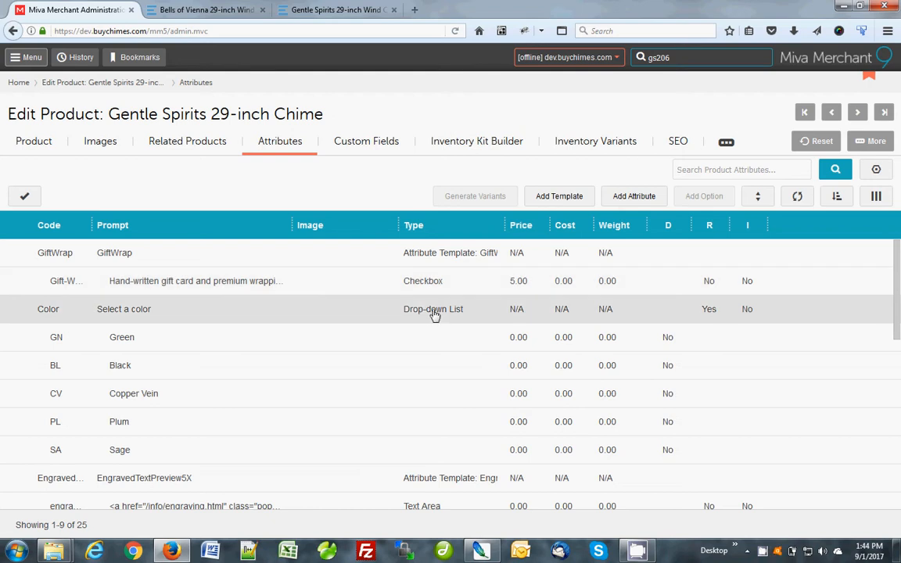
pyautogui.click(434, 314)
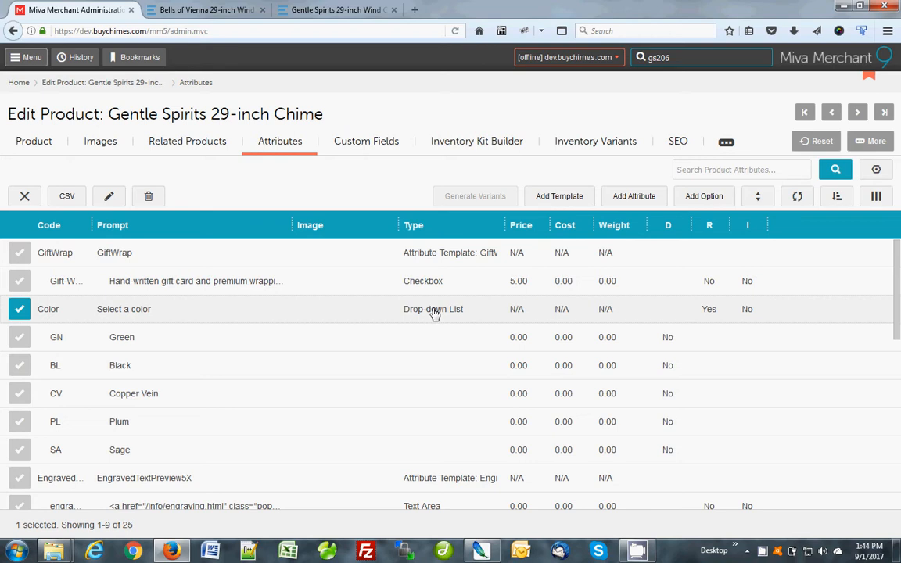
pyautogui.doubleClick(434, 314)
pyautogui.click(459, 311)
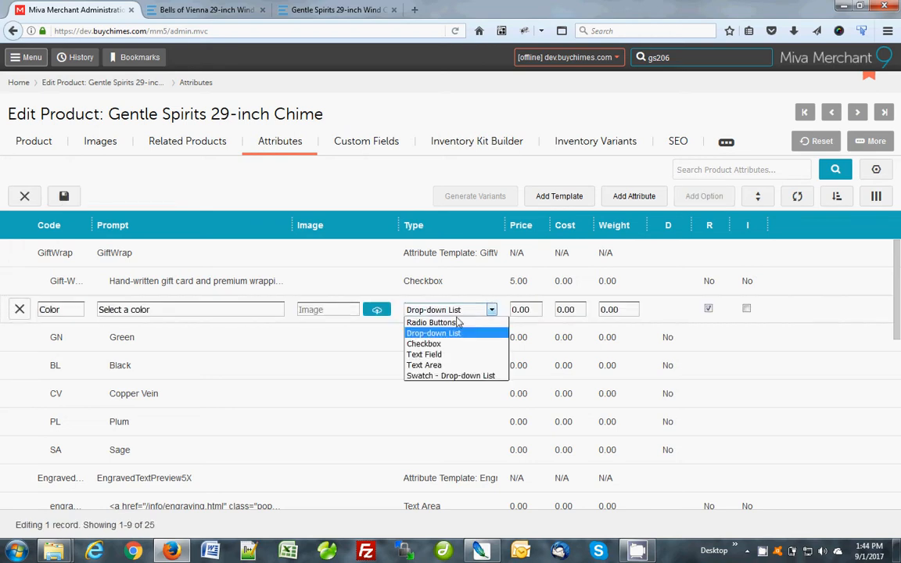
pyautogui.click(456, 322)
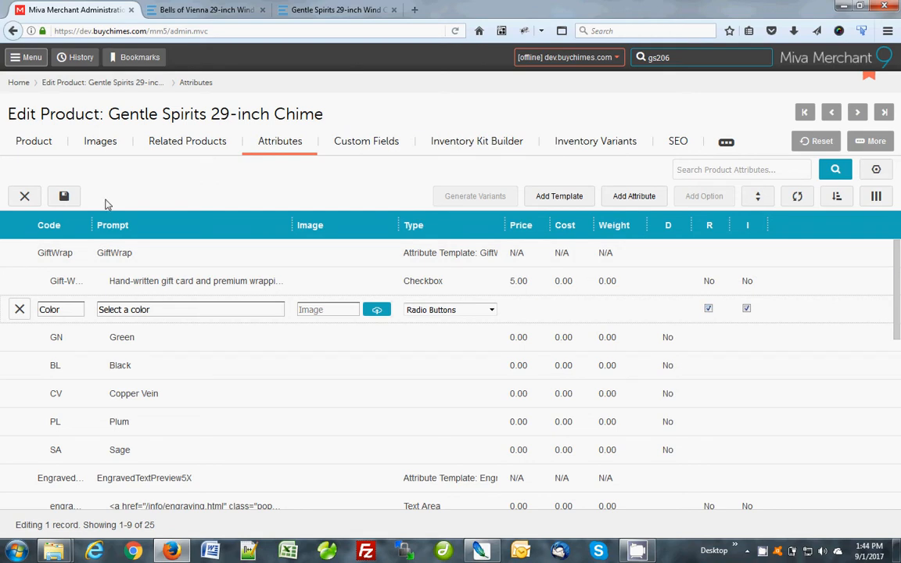
pyautogui.click(65, 197)
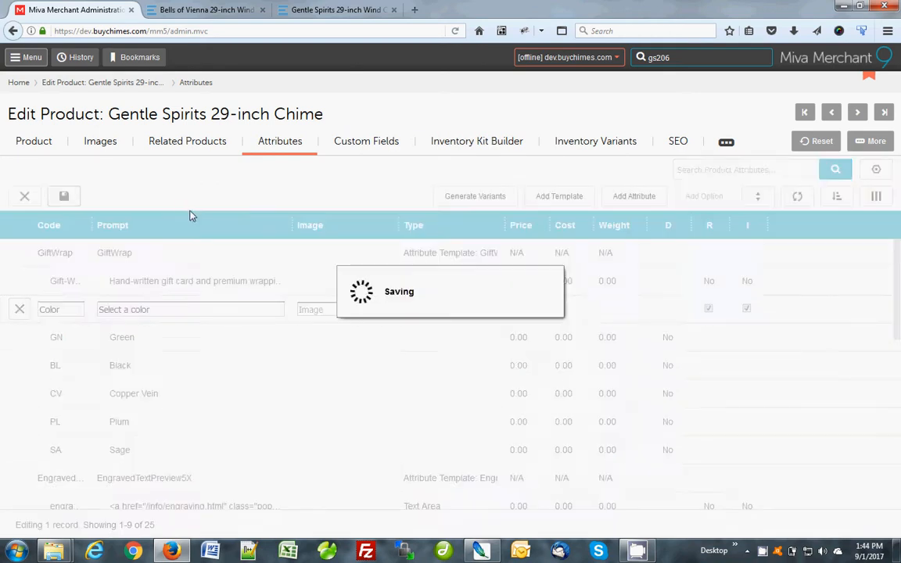
# Close the Bells of Vienna page and reload the Gentle Spirits page to check how its color choices display.
pyautogui.click(262, 8)
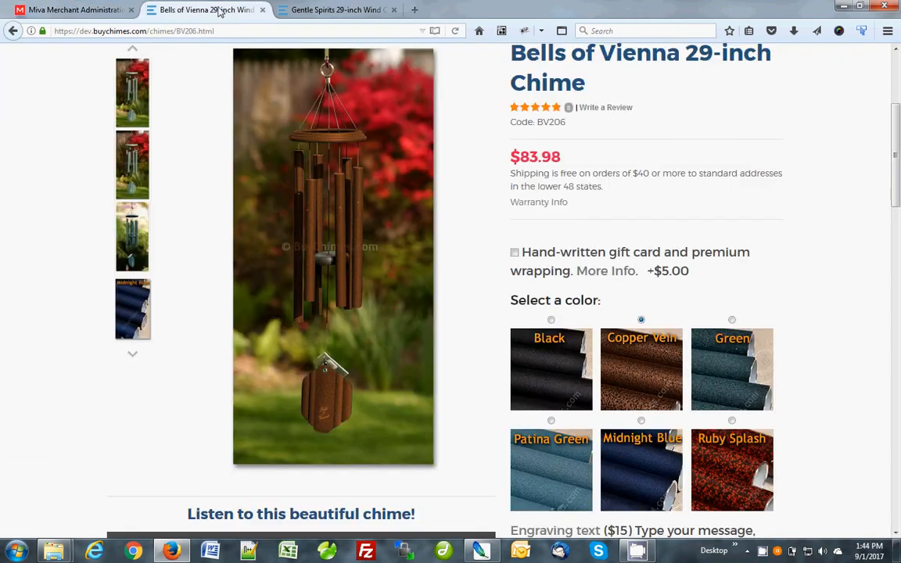
pyautogui.click(263, 9)
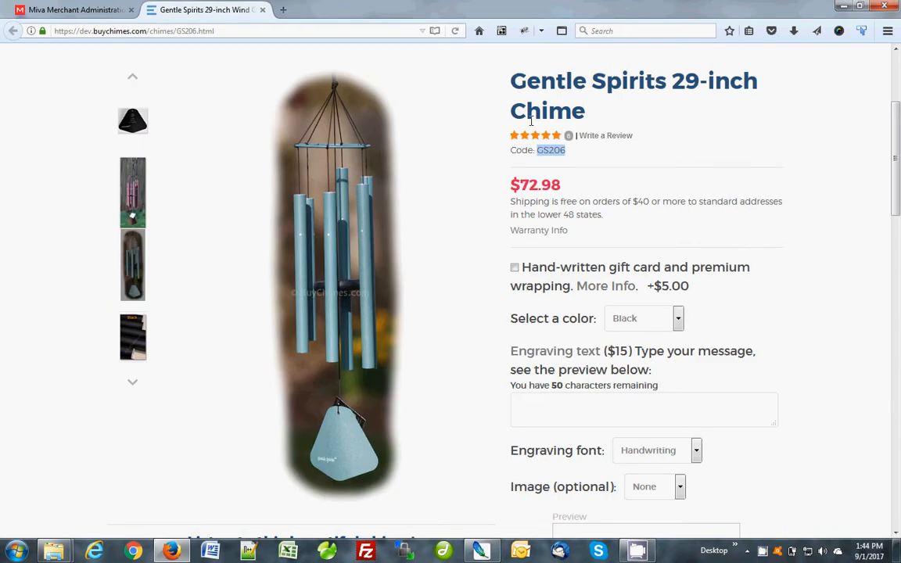
pyautogui.click(641, 170)
pyautogui.press('F5')
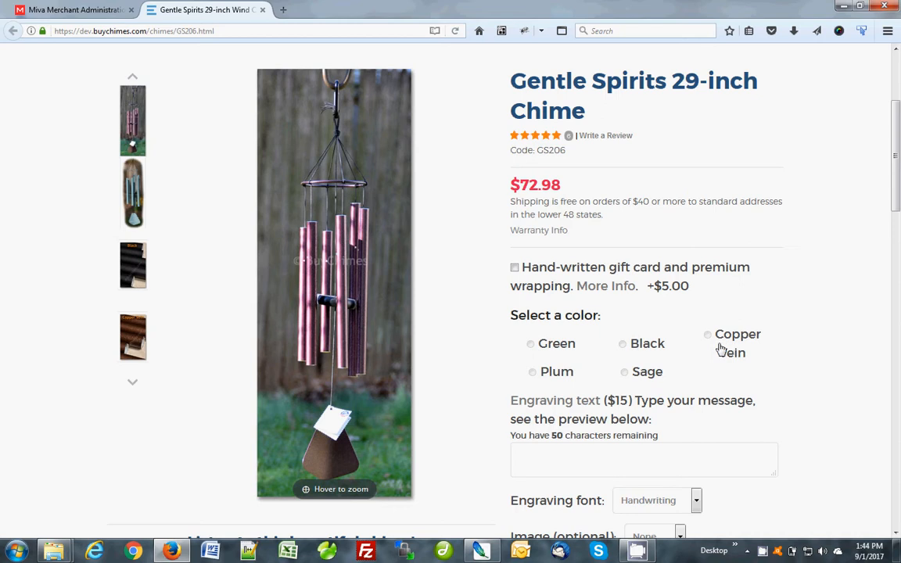
# Generate the product variants for GS206 with an underscore as the product code delimiter and pricing set by the master product.
pyautogui.hotkey('ctrl', 'Tab')
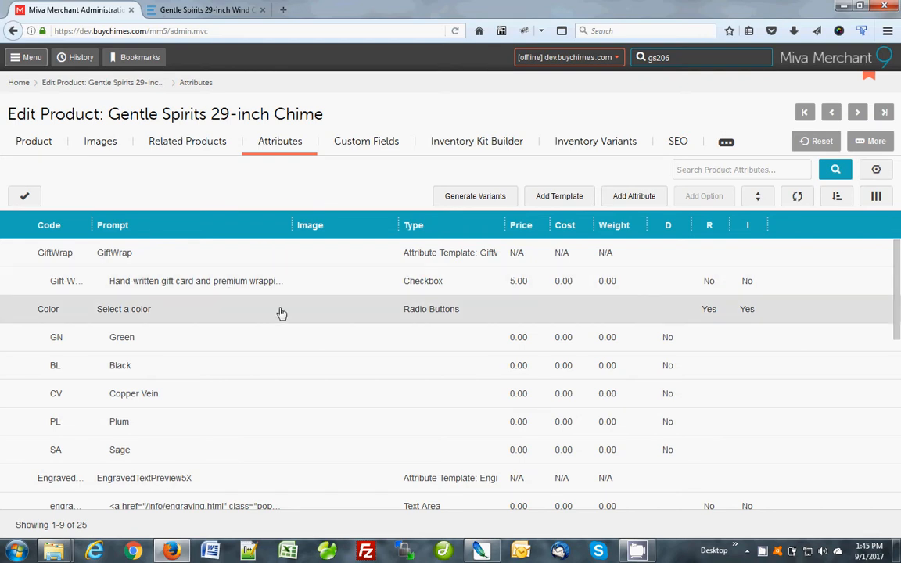
pyautogui.click(282, 313)
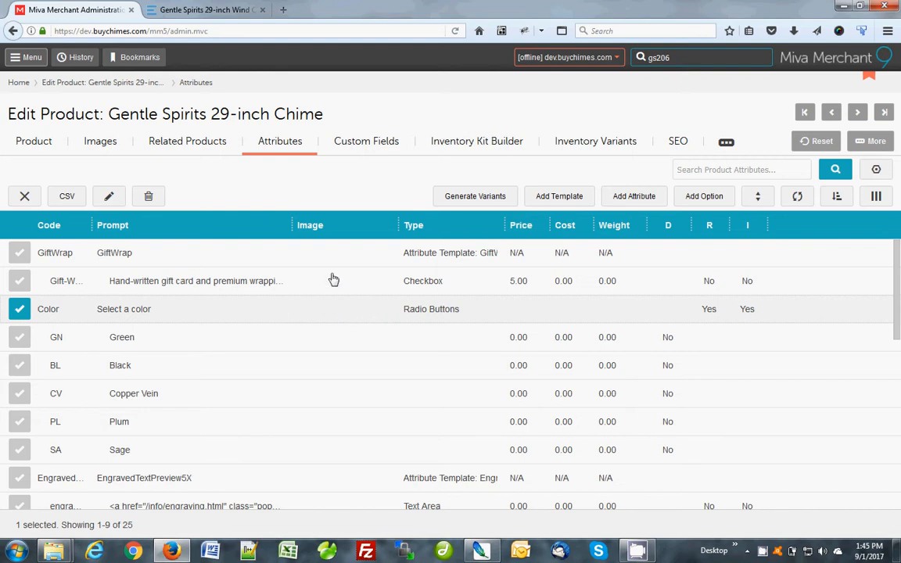
pyautogui.click(474, 196)
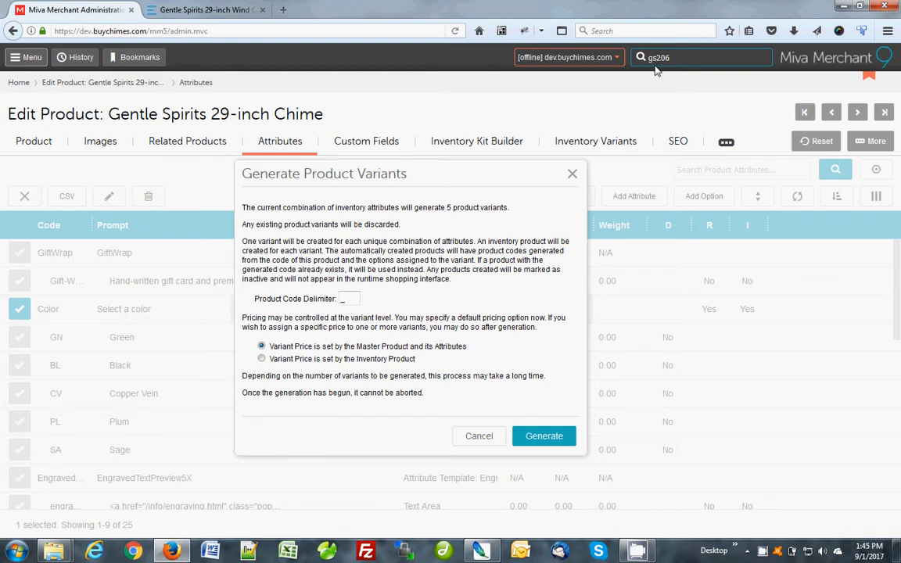
pyautogui.doubleClick(345, 298)
pyautogui.click(349, 303)
pyautogui.hotkey('ctrl', 'a')
pyautogui.write('_')
pyautogui.click(539, 435)
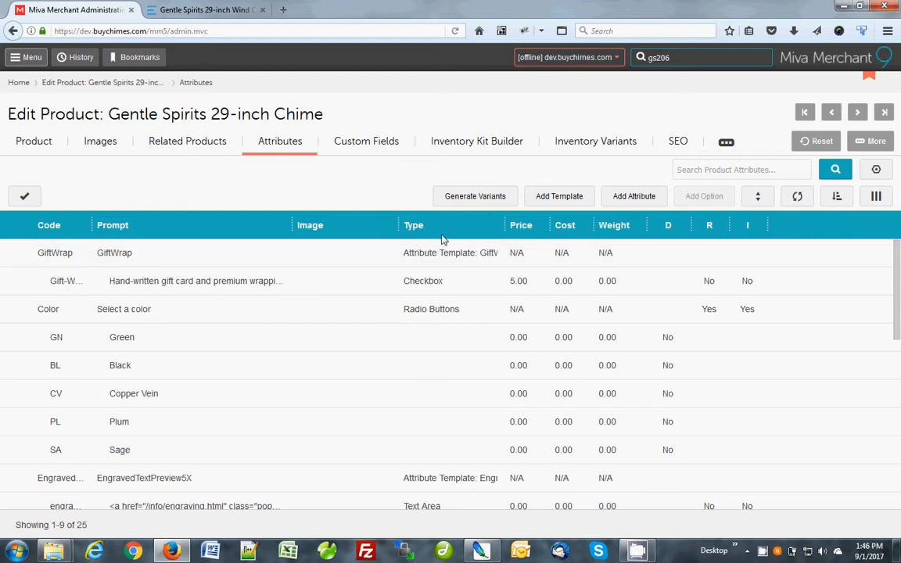
# View the product's inventory variants and open the SA variant to examine its color choices.
pyautogui.click(592, 148)
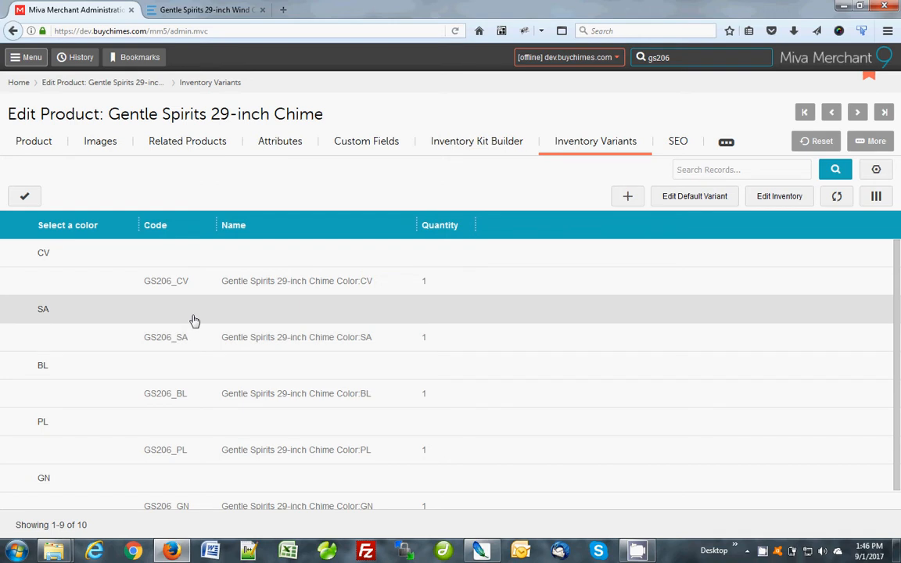
pyautogui.doubleClick(197, 319)
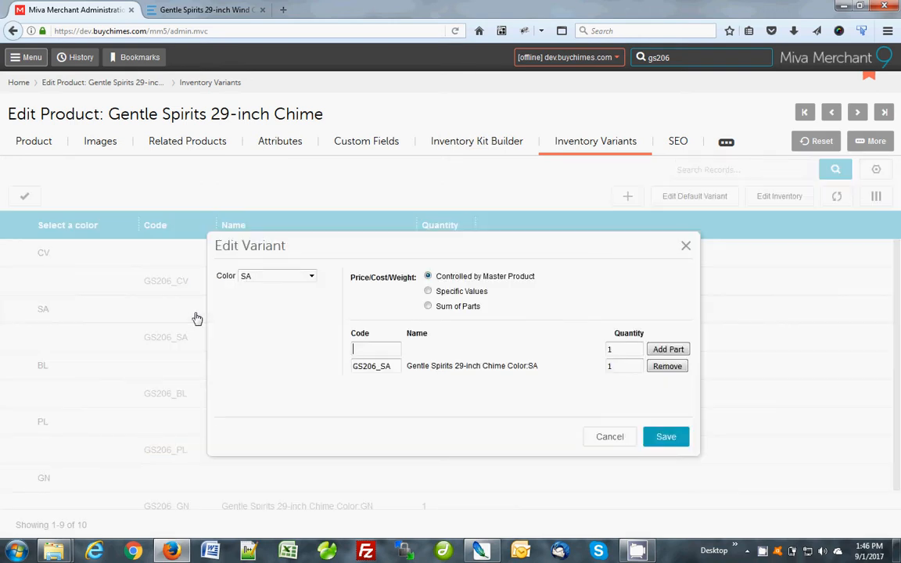
pyautogui.click(266, 277)
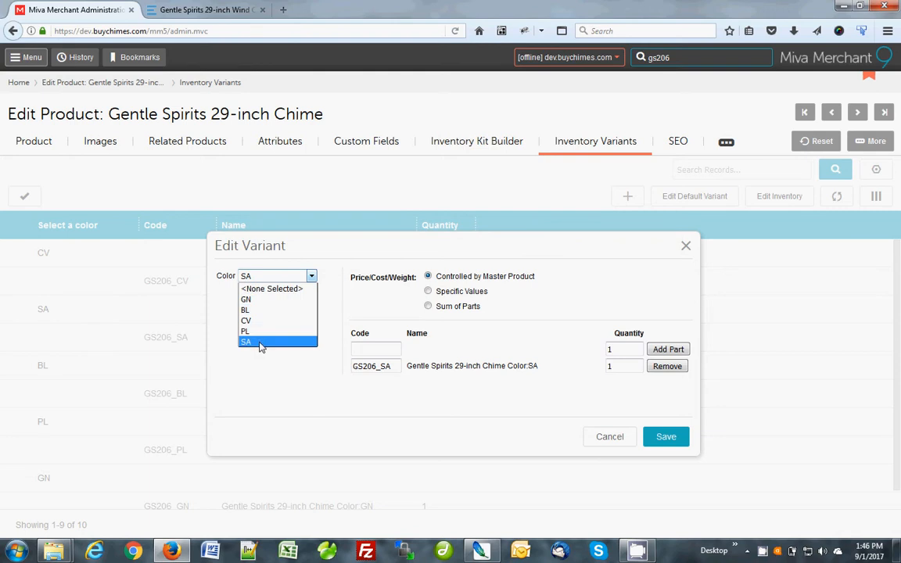
pyautogui.click(262, 368)
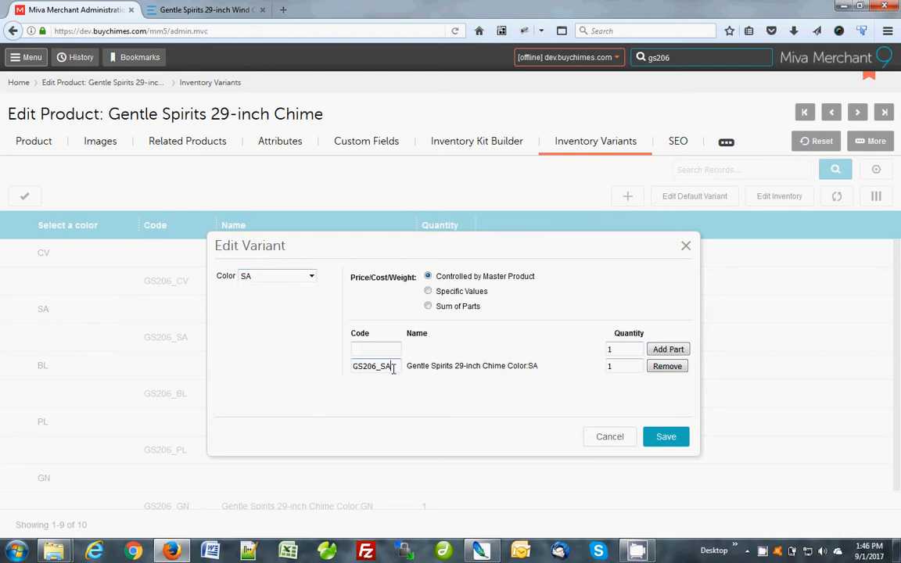
# Copy the SA variant's part code GS206_SA, look that product up to view its details, and return to the inventory variants.
pyautogui.moveTo(394, 366); pyautogui.dragTo(348, 372)
pyautogui.hotkey('ctrl', 'c')
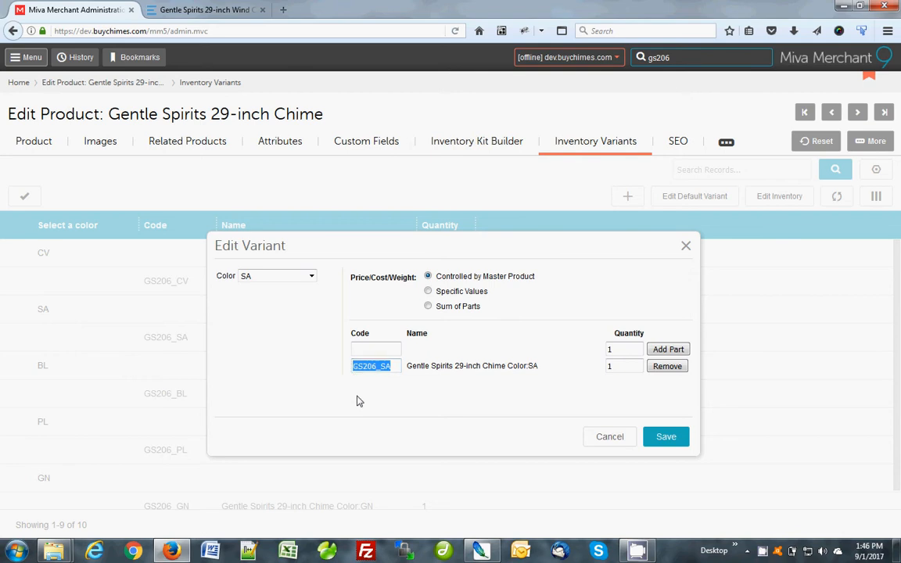
pyautogui.click(696, 59)
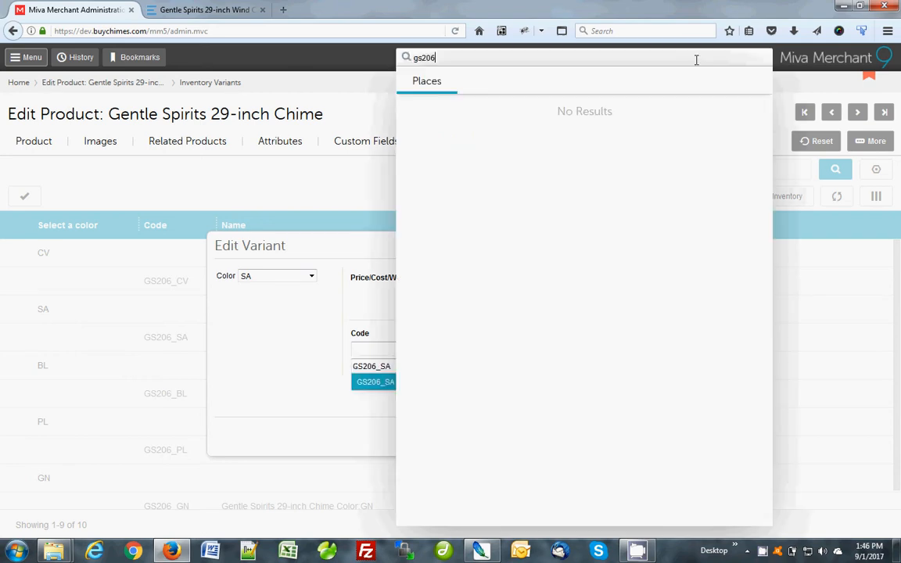
pyautogui.hotkey('ctrl', 'a')
pyautogui.hotkey('ctrl', 'v')
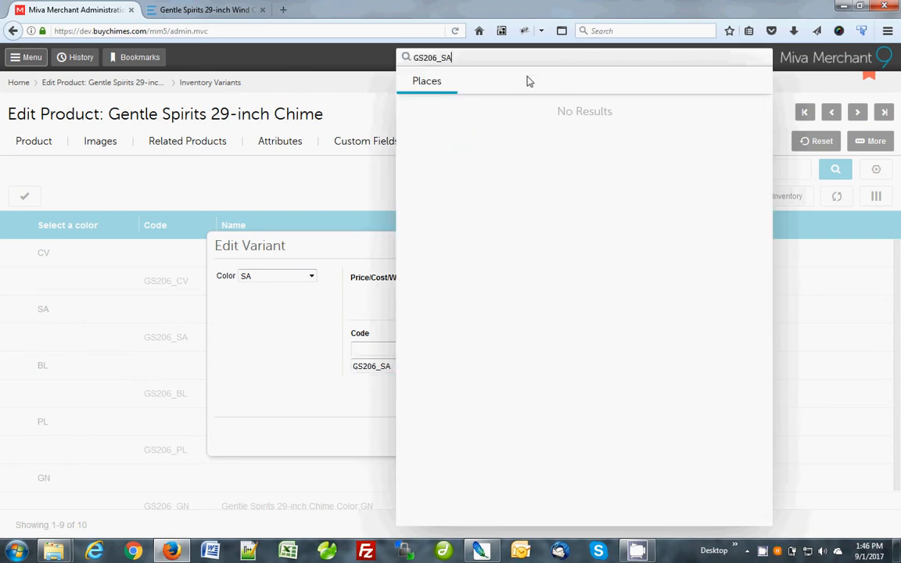
pyautogui.click(490, 58)
pyautogui.click(503, 82)
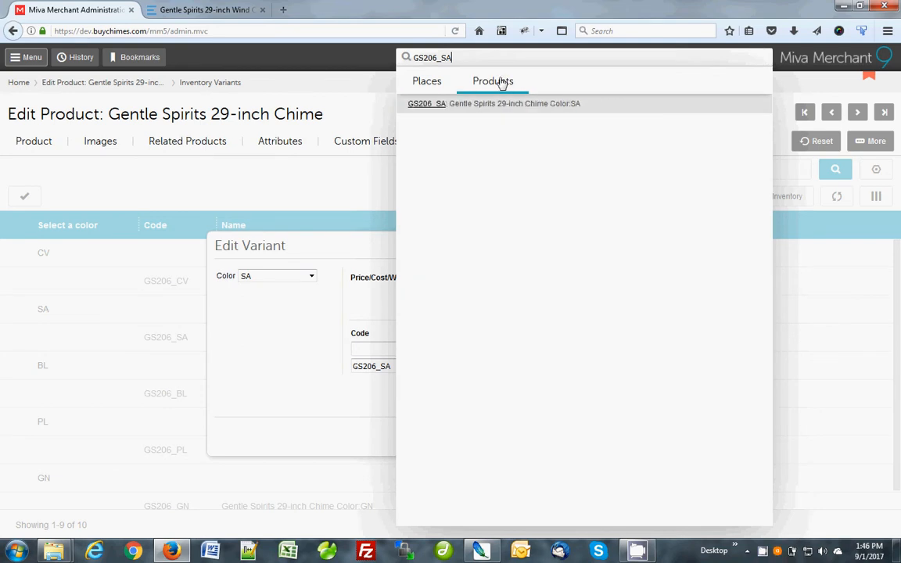
pyautogui.click(430, 105)
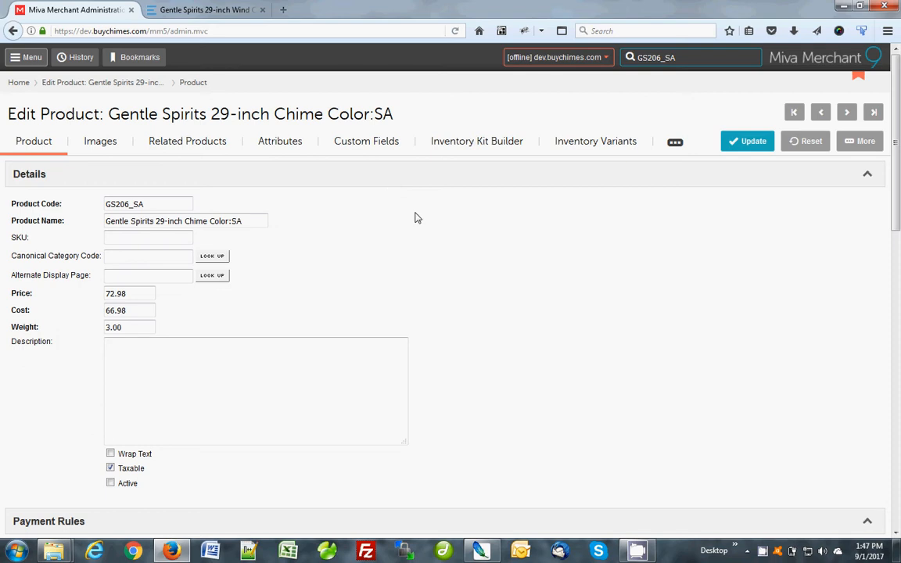
pyautogui.click(12, 31)
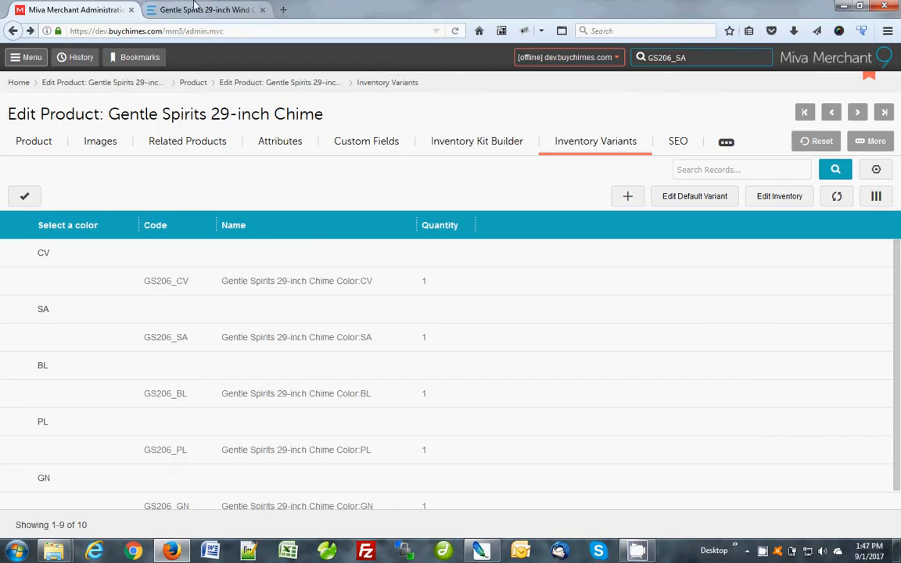
# Check the product code shown on the Gentle Spirits storefront page and return to the store administration.
pyautogui.click(205, 9)
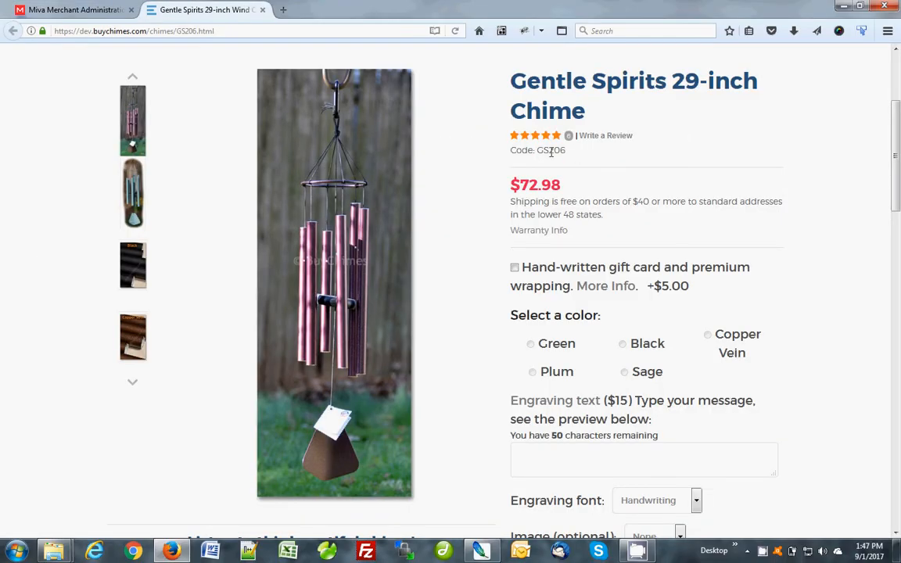
pyautogui.moveTo(537, 149); pyautogui.dragTo(562, 149)
pyautogui.click(97, 10)
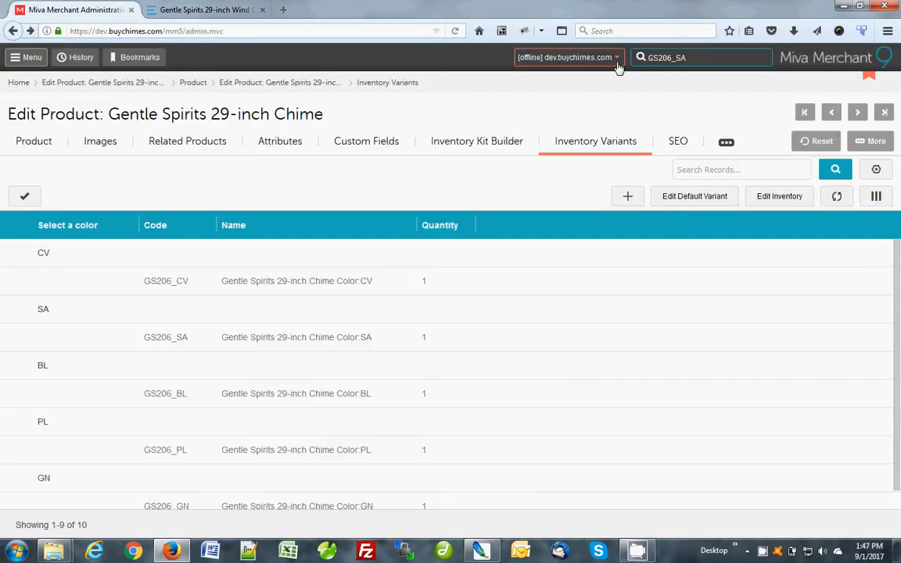
# Search the products for GS206 and open the attributes of the master Gentle Spirits 29-inch Chime.
pyautogui.click(721, 59)
pyautogui.press('BackSpace')
pyautogui.press('BackSpace')
pyautogui.press('BackSpace')
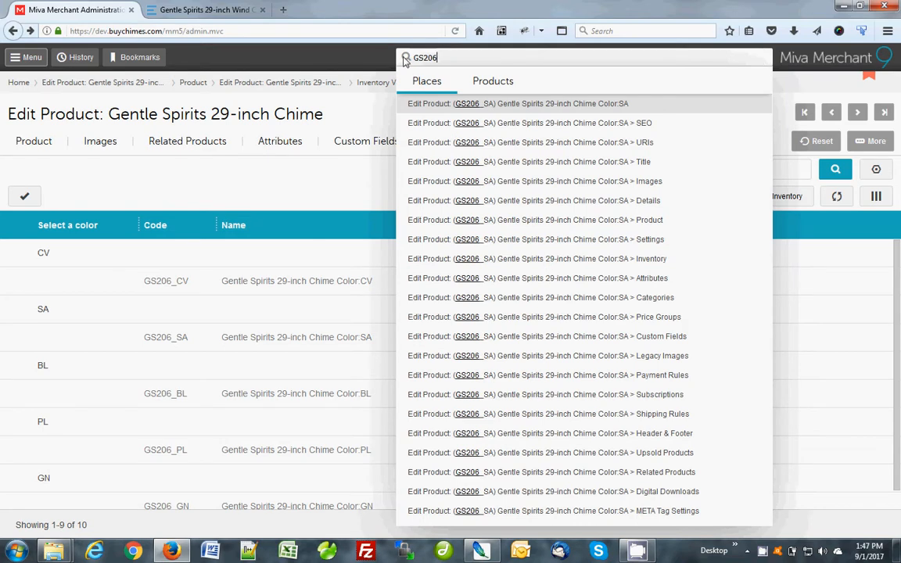
pyautogui.click(494, 80)
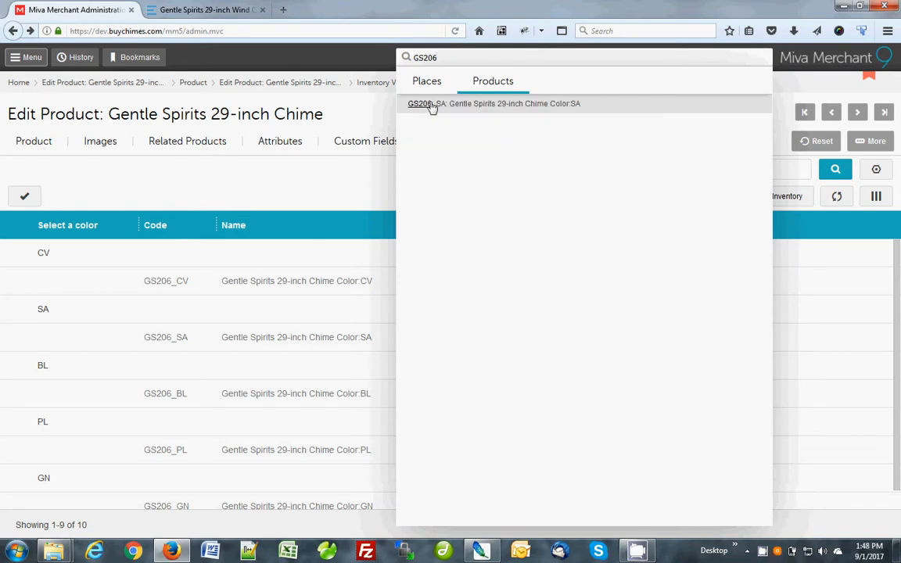
pyautogui.click(488, 84)
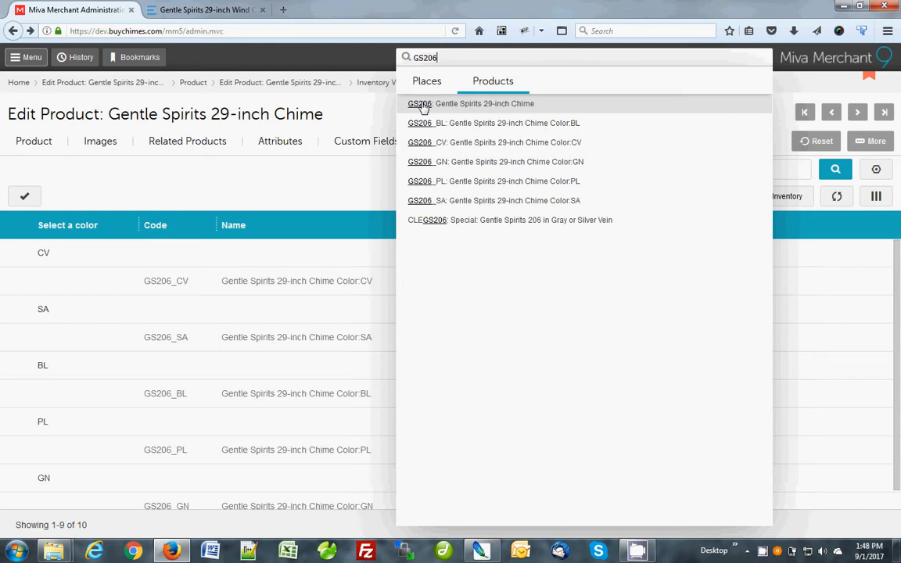
pyautogui.click(423, 106)
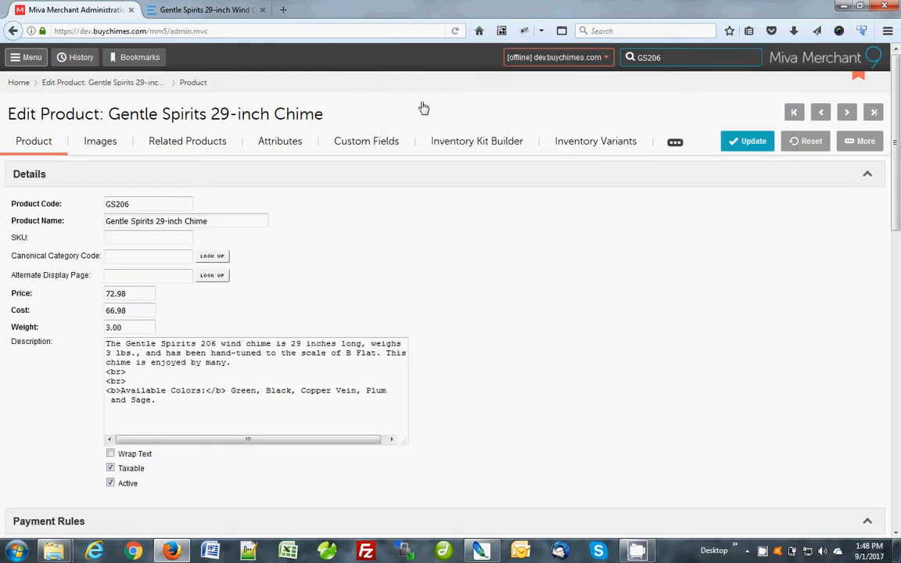
pyautogui.click(290, 146)
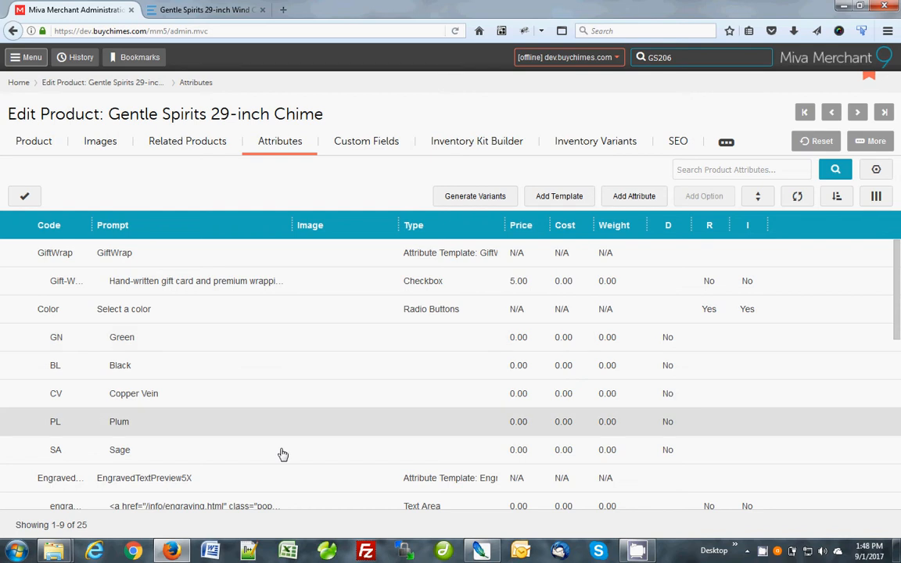
# Open the Green color option for editing and start an image upload for it.
pyautogui.doubleClick(284, 342)
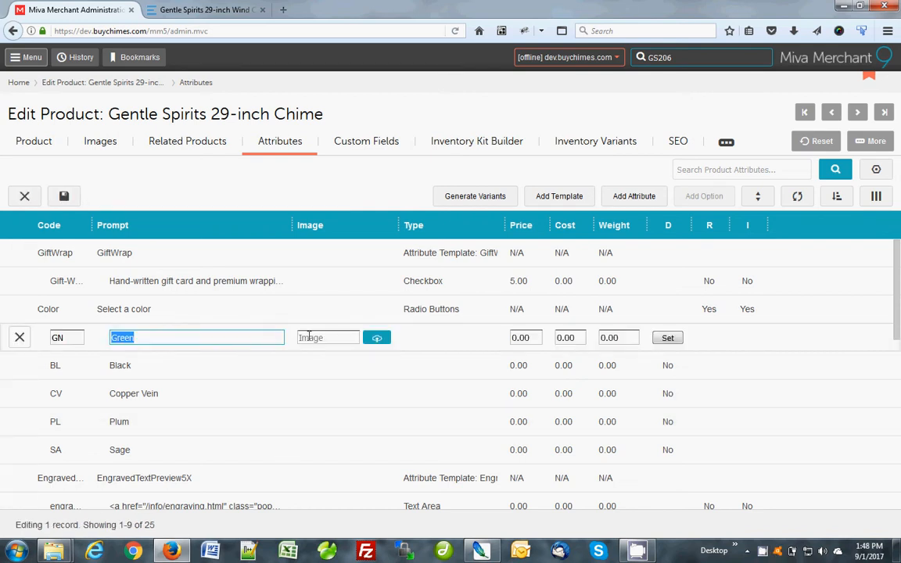
pyautogui.click(333, 336)
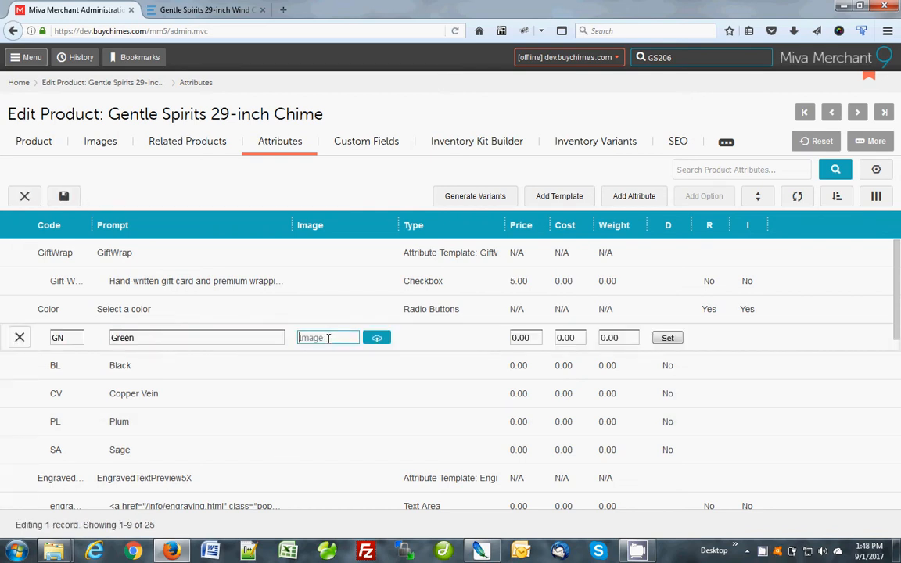
pyautogui.click(377, 339)
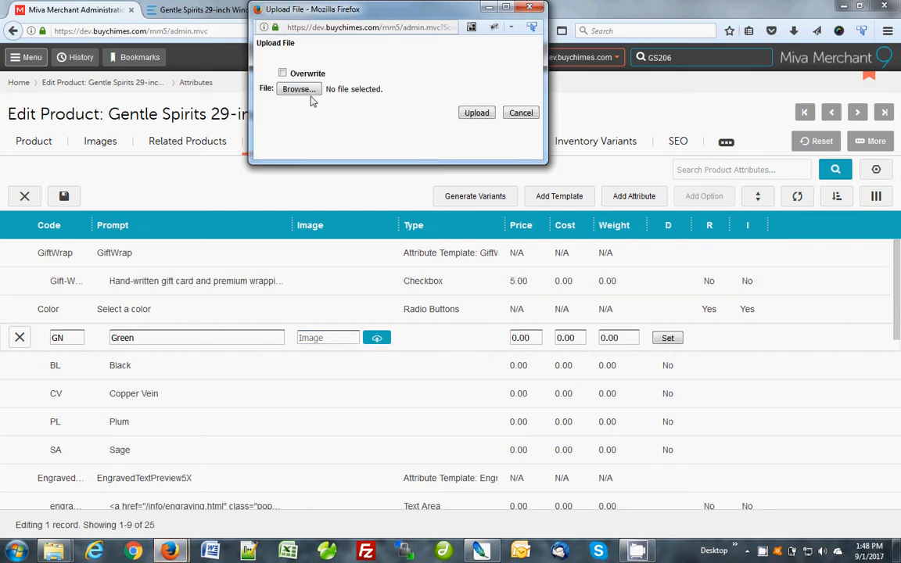
# Try to upload bv-swatch-green.jpg from the GS206 swatches folder for the Green option without overwriting the existing file.
pyautogui.click(304, 91)
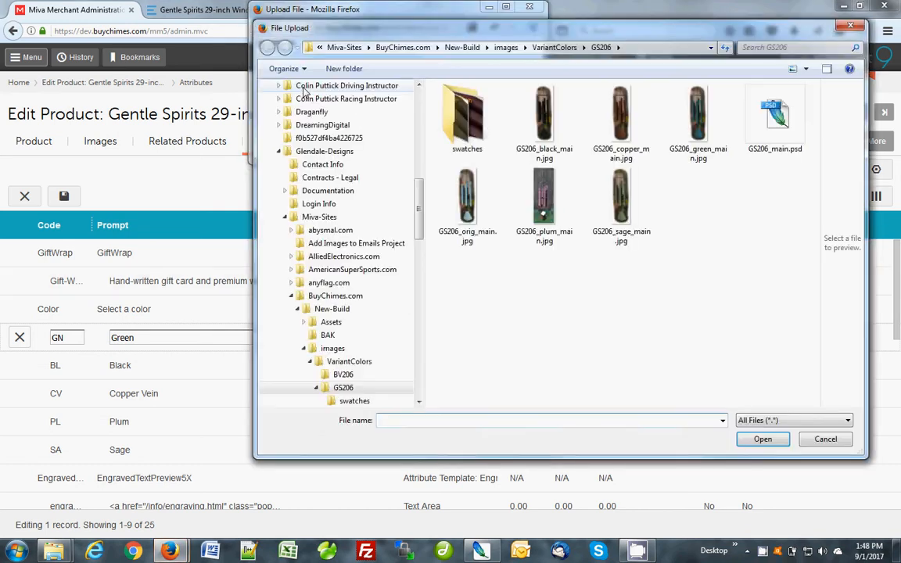
pyautogui.doubleClick(464, 117)
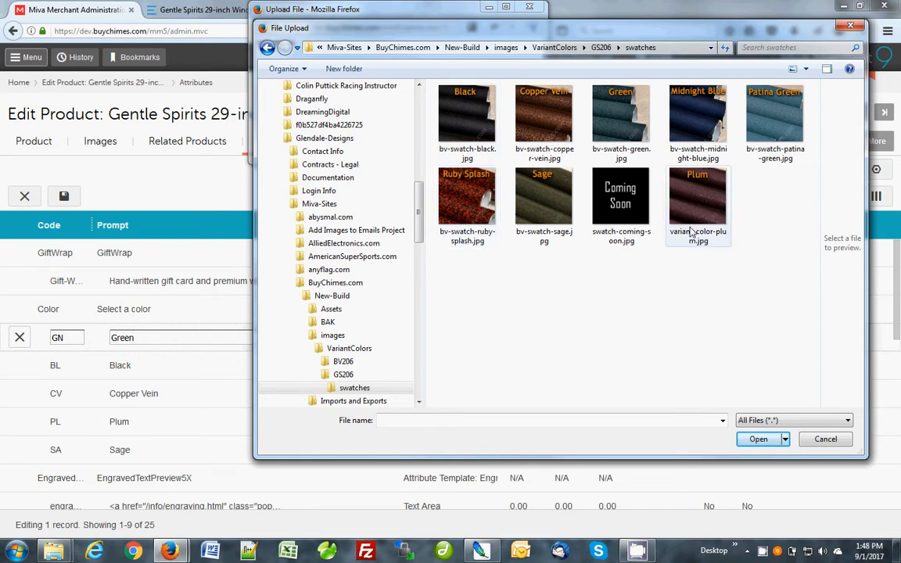
pyautogui.click(620, 117)
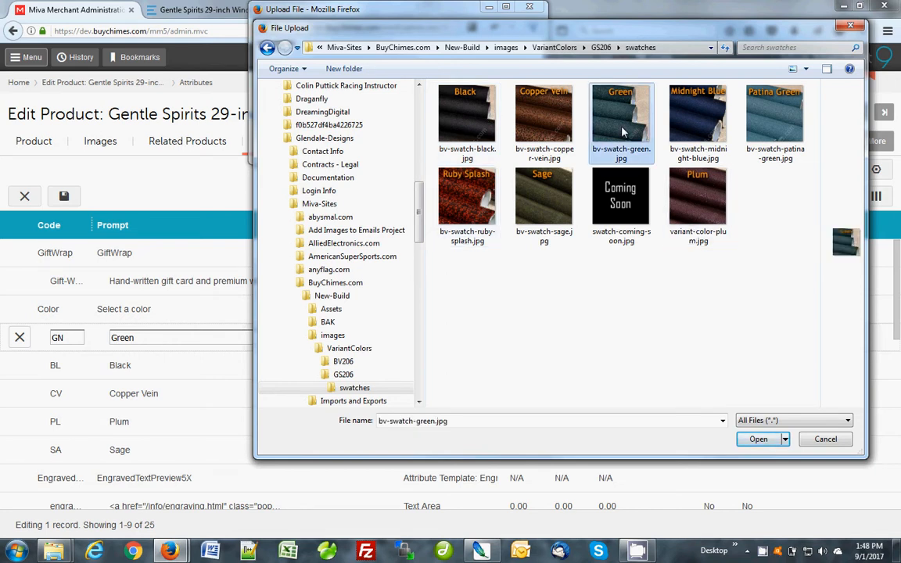
pyautogui.click(758, 439)
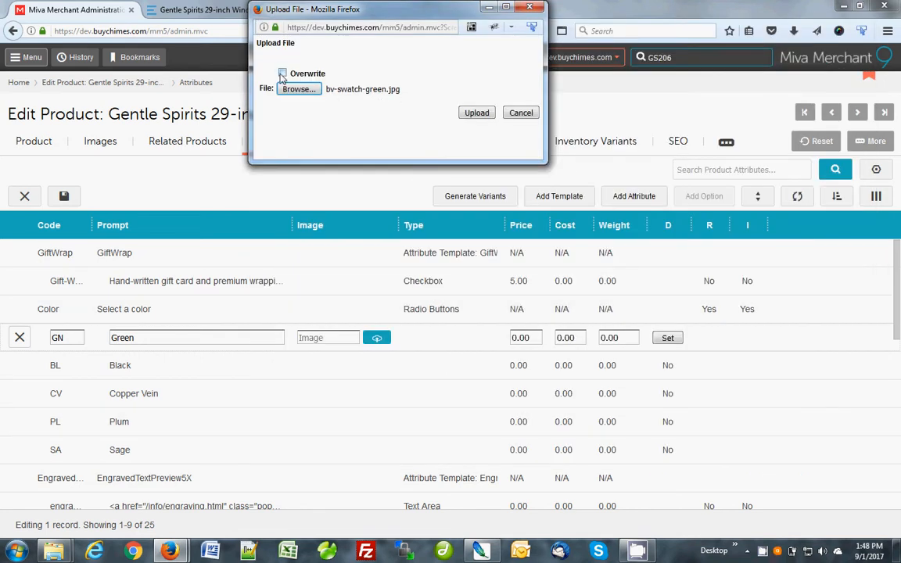
pyautogui.click(475, 114)
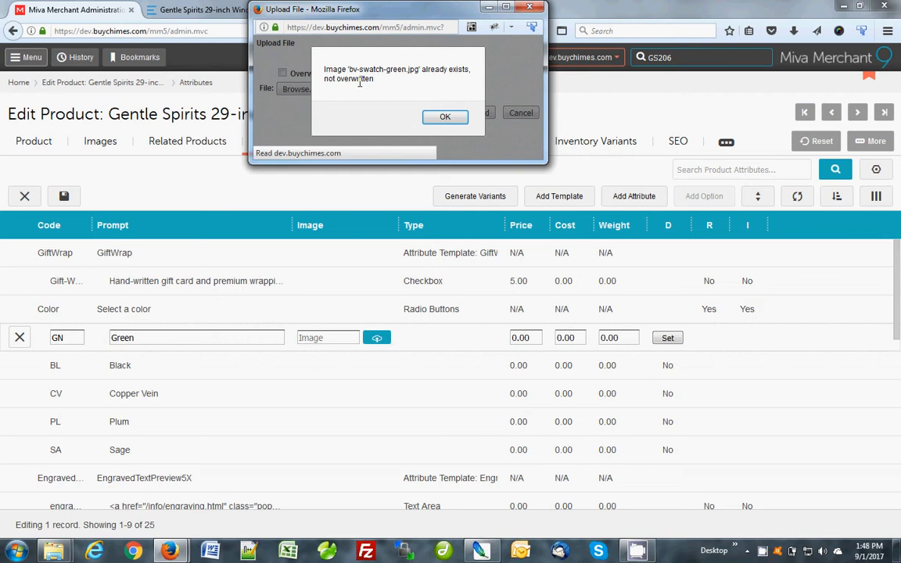
pyautogui.click(451, 122)
# Upload bv-swatch-green.jpg with overwriting enabled as the Green option's image and save the option.
pyautogui.click(282, 73)
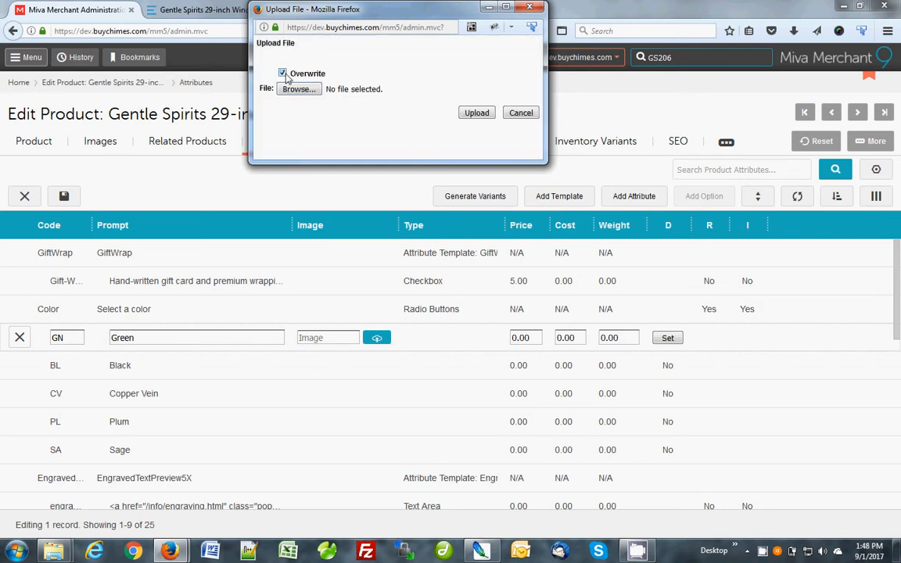
pyautogui.click(305, 93)
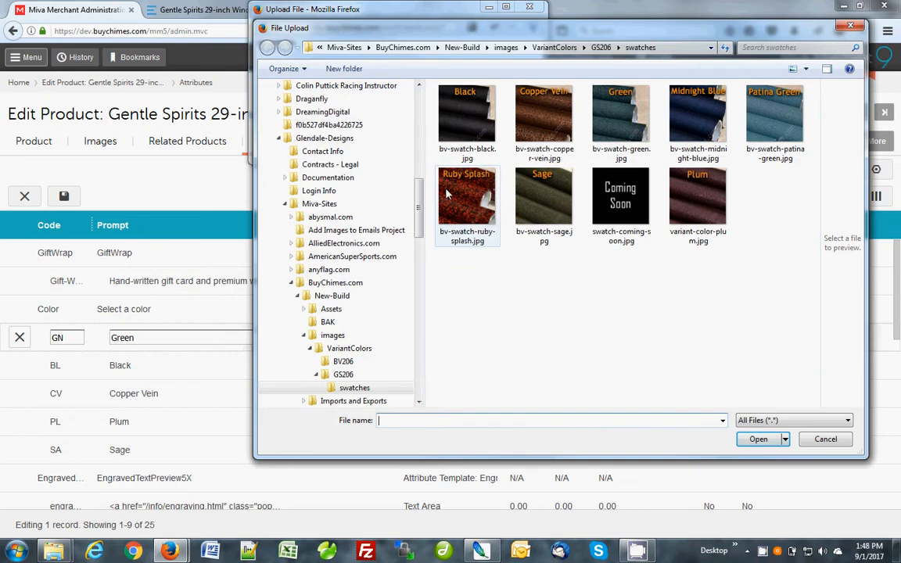
pyautogui.click(620, 118)
pyautogui.click(758, 438)
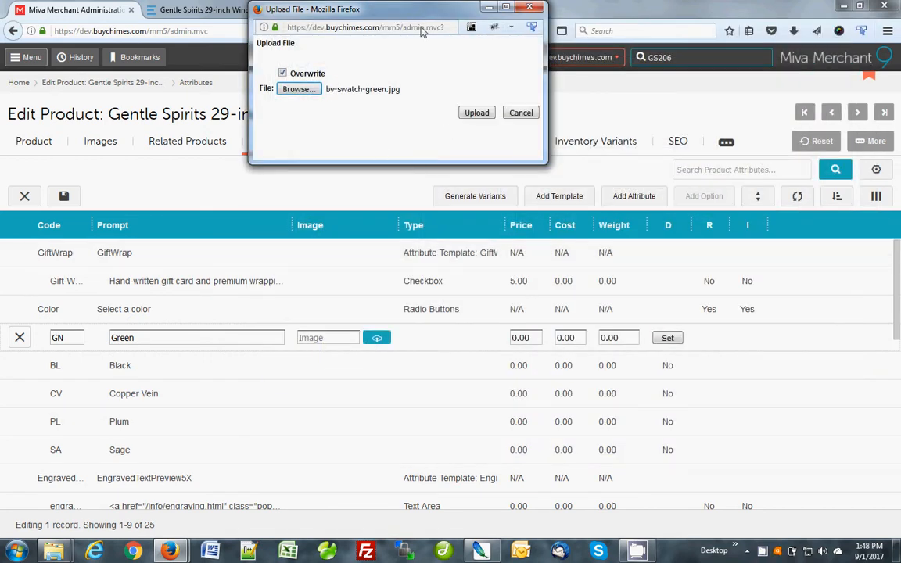
pyautogui.moveTo(381, 14); pyautogui.dragTo(376, 66)
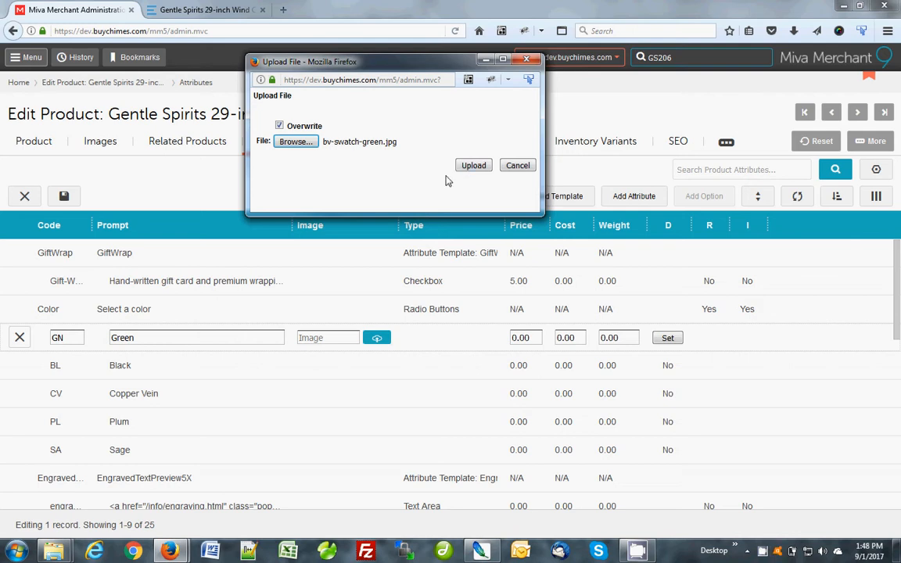
pyautogui.click(478, 169)
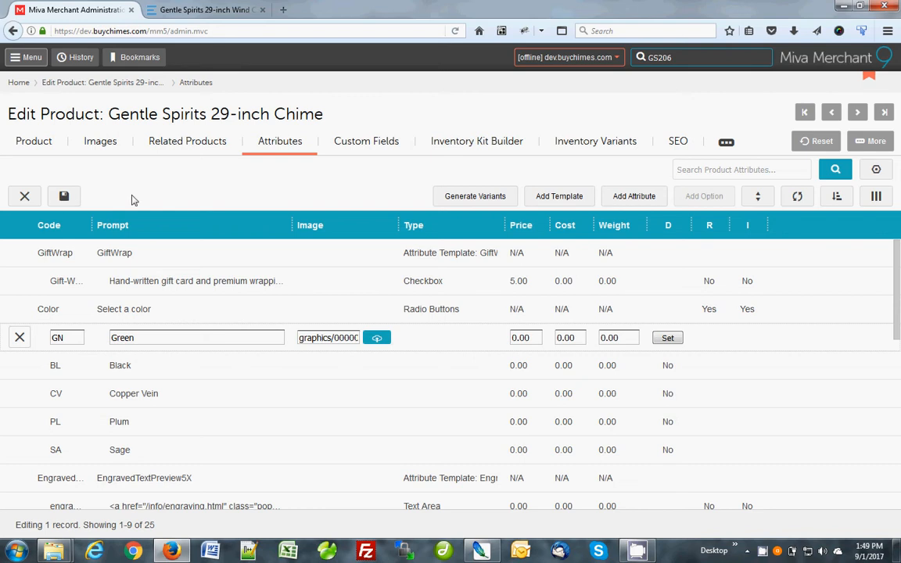
pyautogui.click(64, 197)
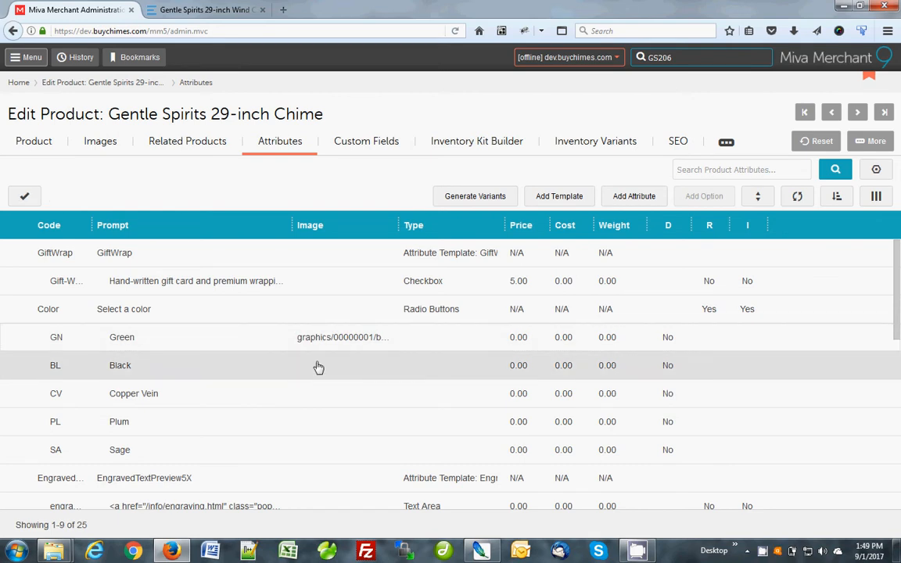
# Edit the Black, Copper Vein, Plum and Sage options together, upload each one's matching swatch image, including bv-swatch-sage.jpg for Sage, and save them.
pyautogui.click(319, 366)
pyautogui.moveTo(320, 369); pyautogui.dragTo(334, 447)
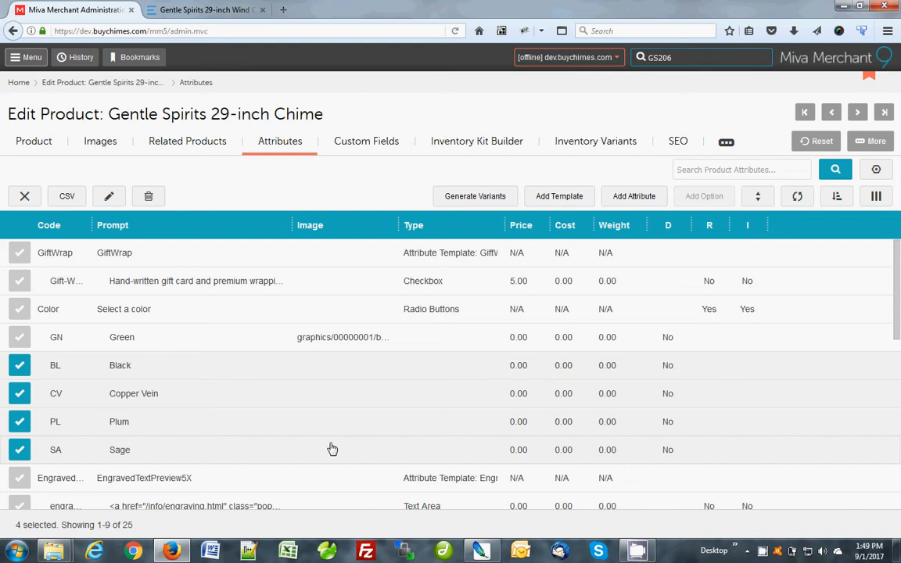
pyautogui.click(109, 197)
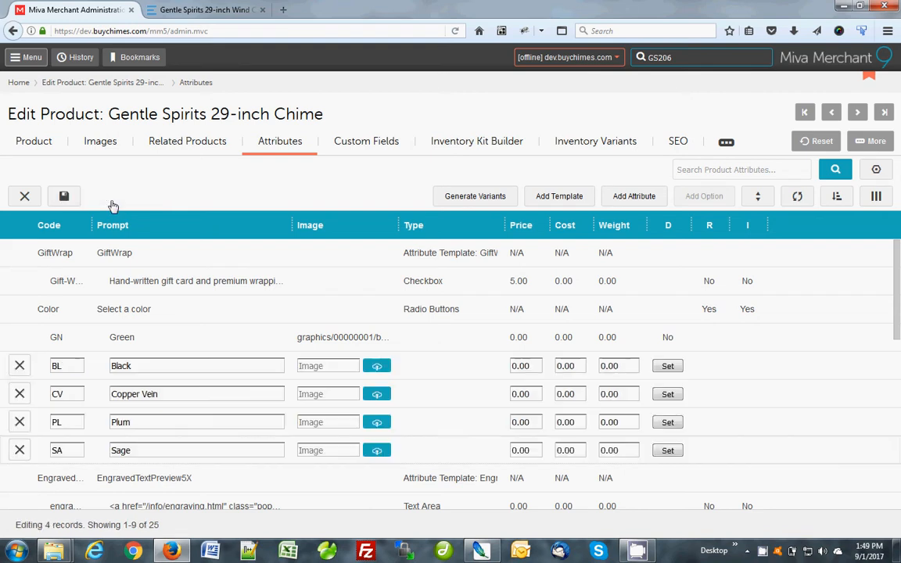
pyautogui.click(376, 367)
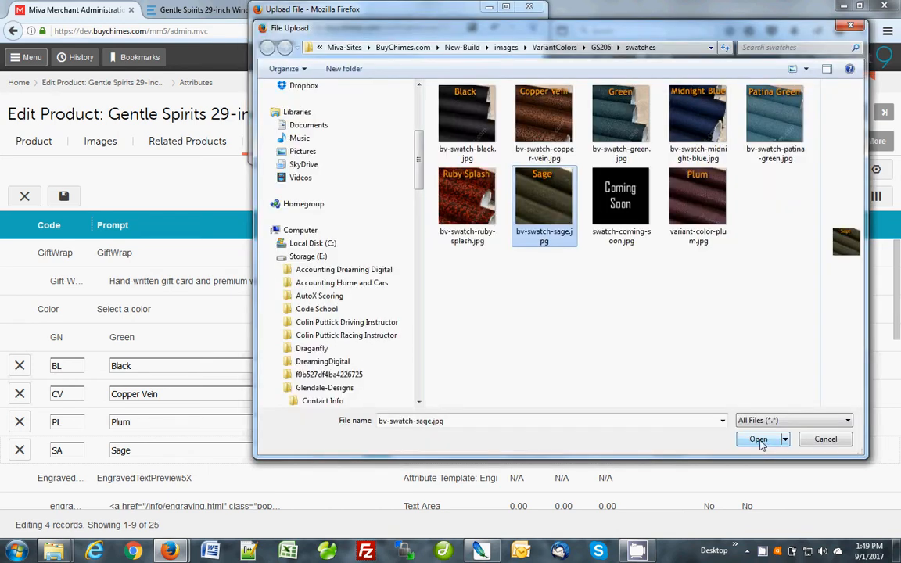
pyautogui.click(760, 437)
pyautogui.click(282, 73)
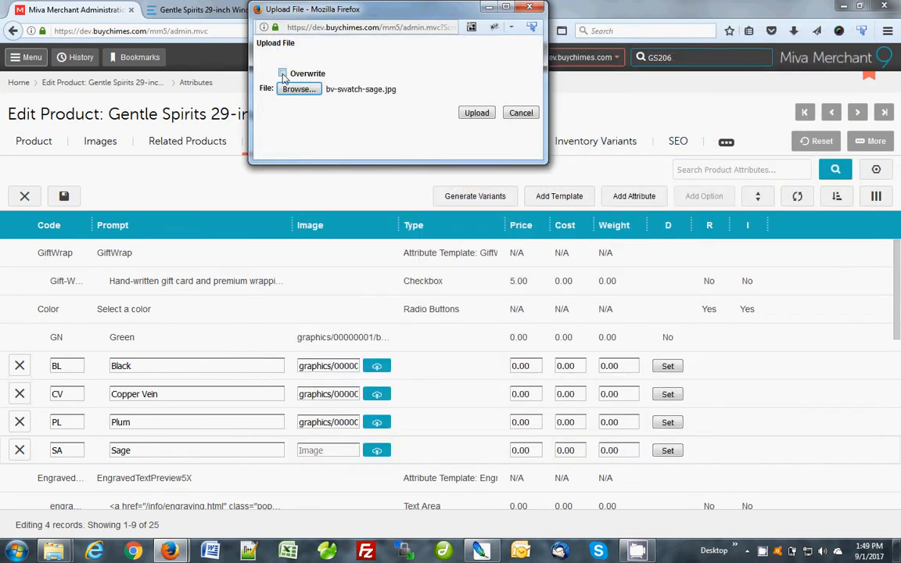
pyautogui.click(476, 112)
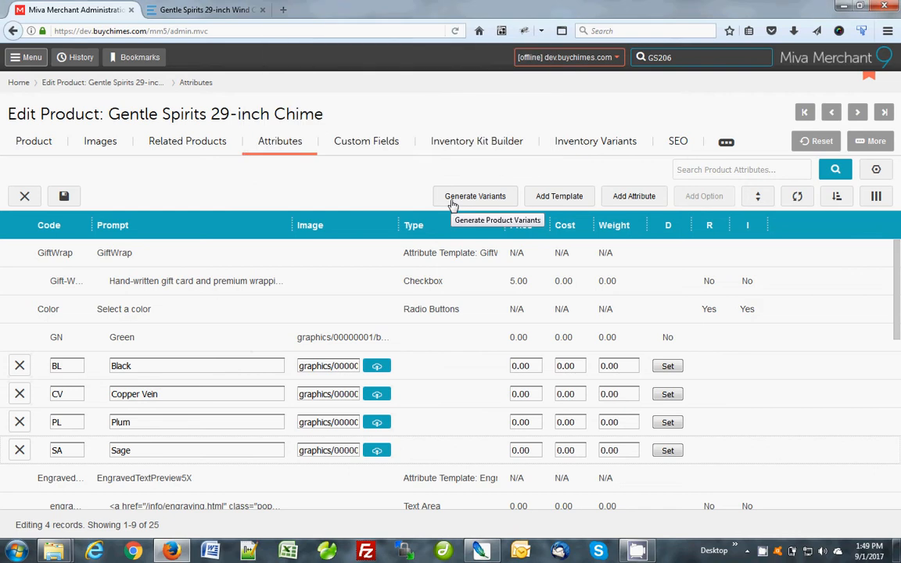
pyautogui.click(63, 197)
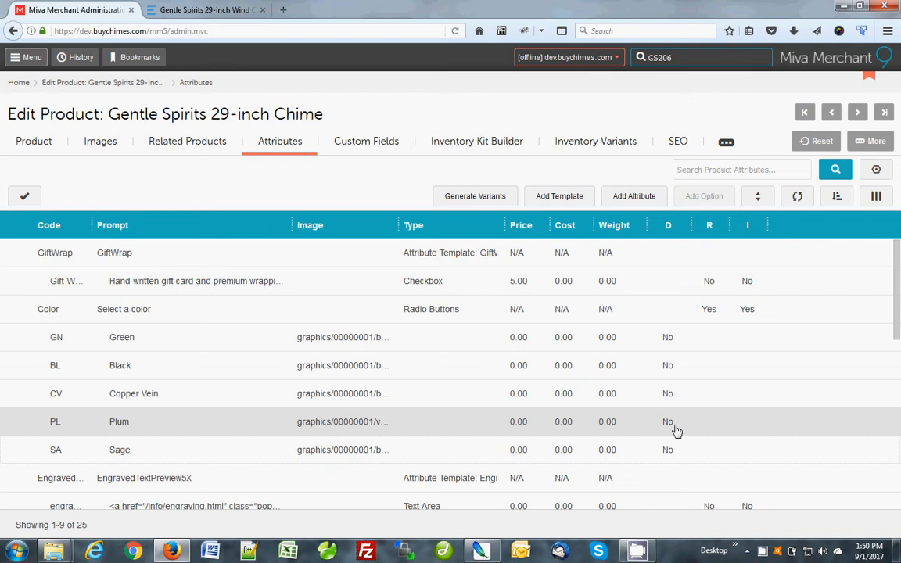
# Set Plum as the default option of the Color attribute and save the change.
pyautogui.doubleClick(635, 428)
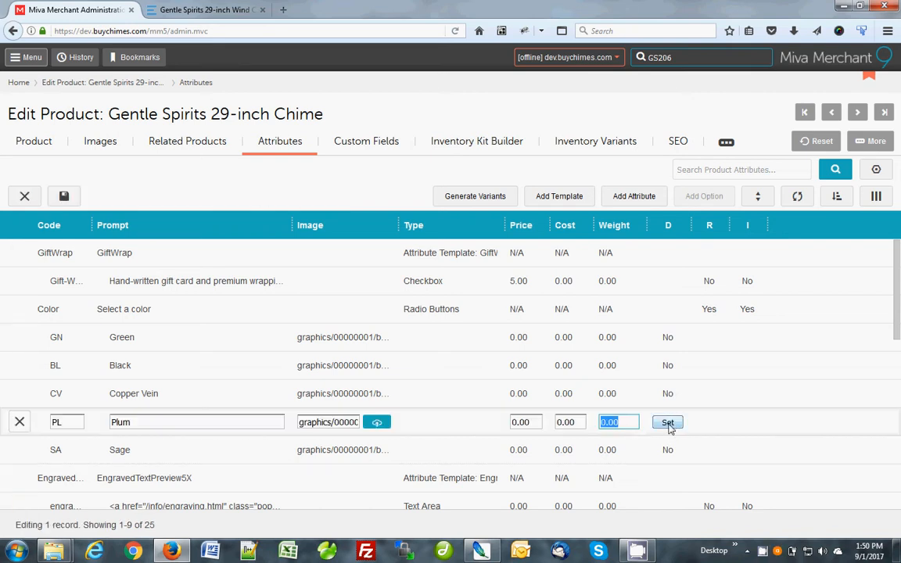
pyautogui.click(668, 426)
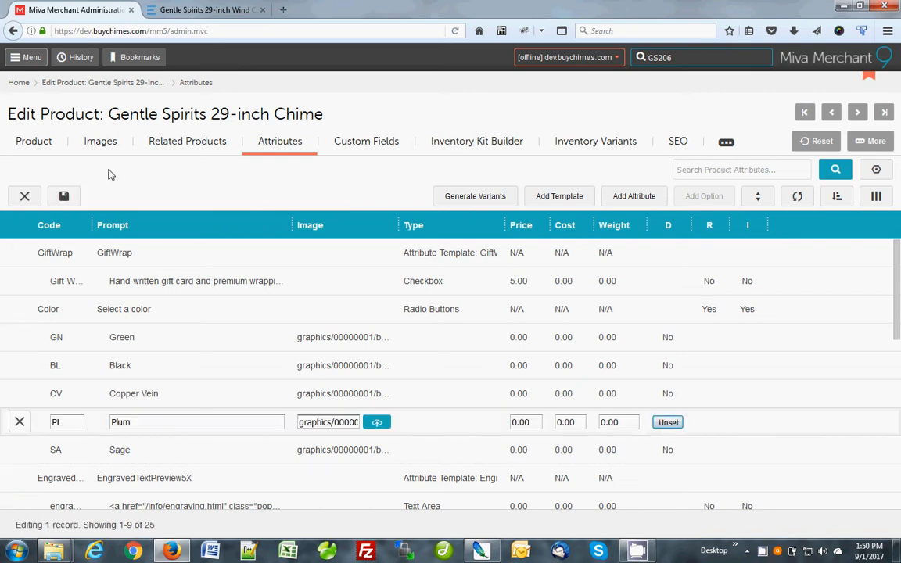
pyautogui.click(25, 195)
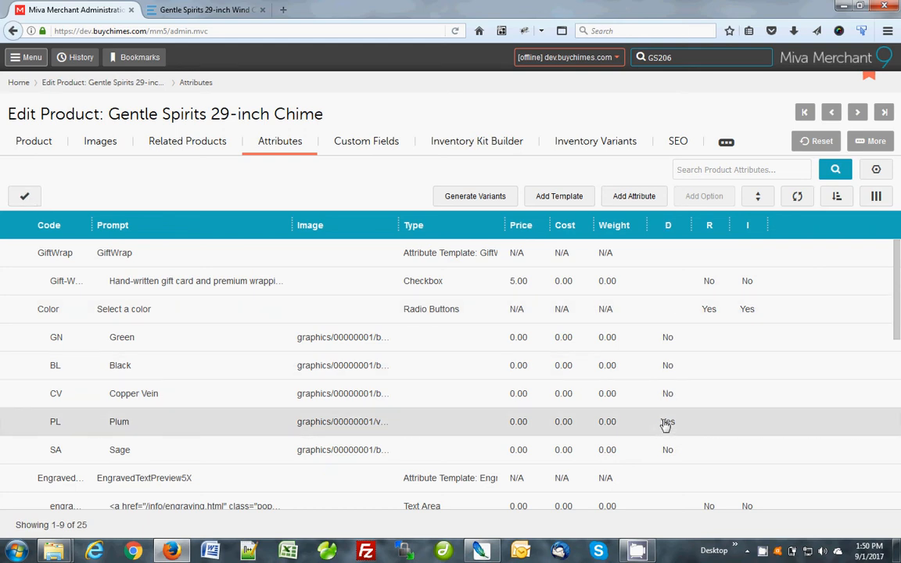
# Reload the GS206 storefront page and try the Black, Copper Vein, Plum and Green color swatches.
pyautogui.click(192, 10)
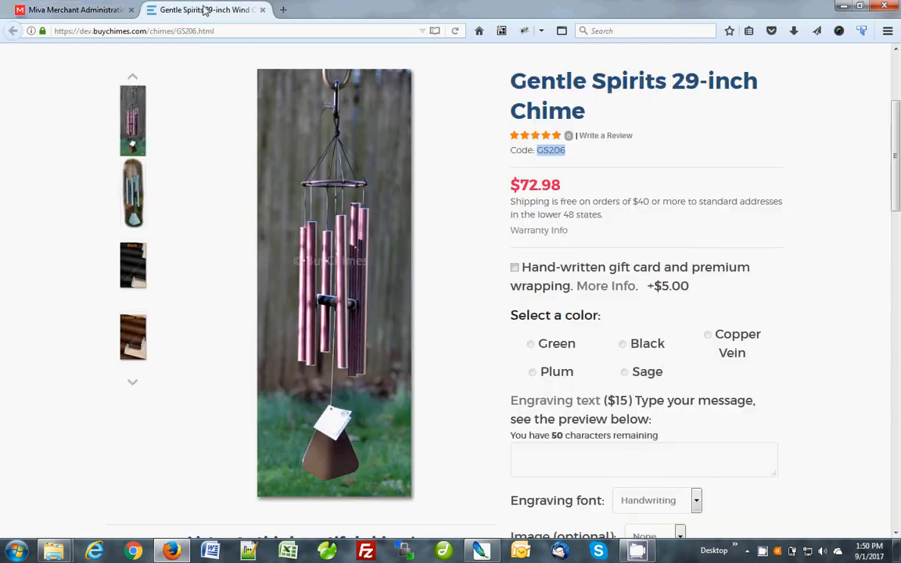
pyautogui.click(455, 30)
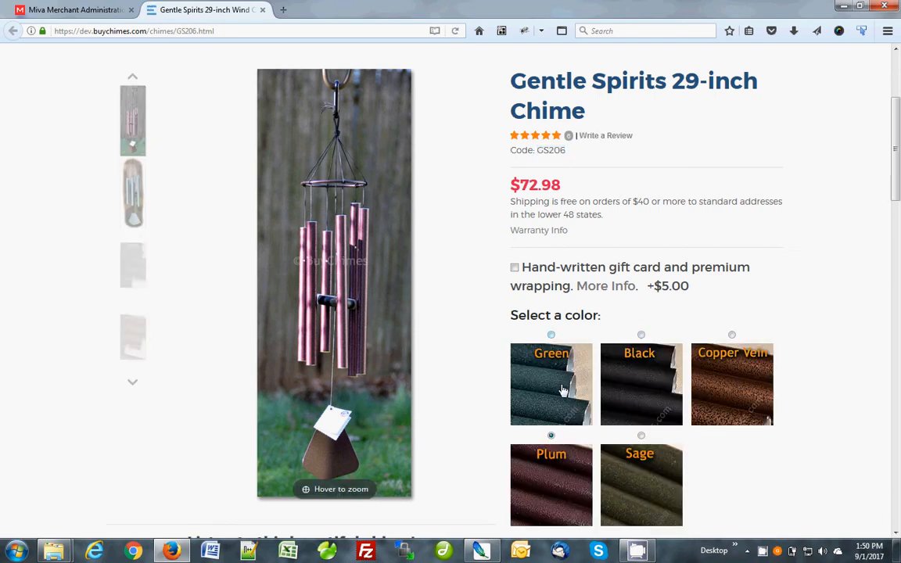
pyautogui.click(640, 373)
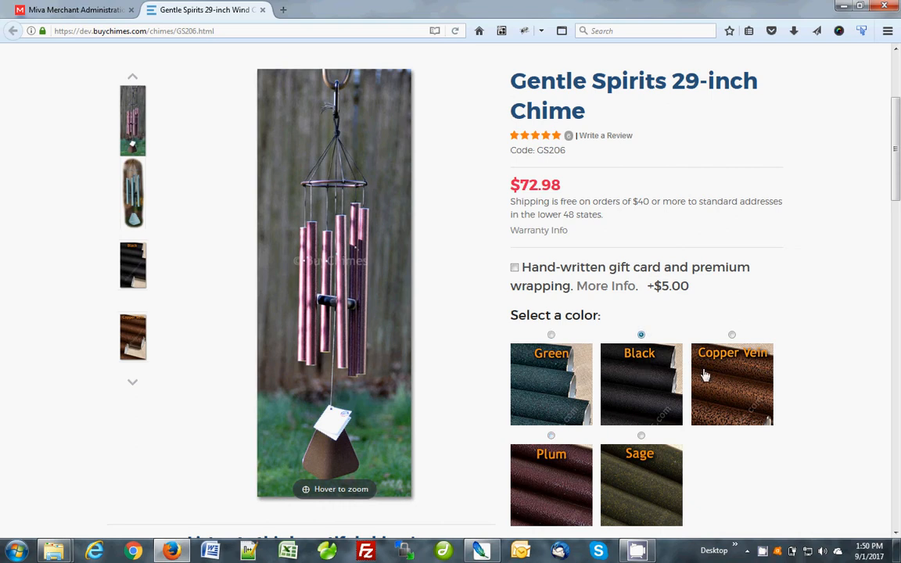
pyautogui.click(752, 375)
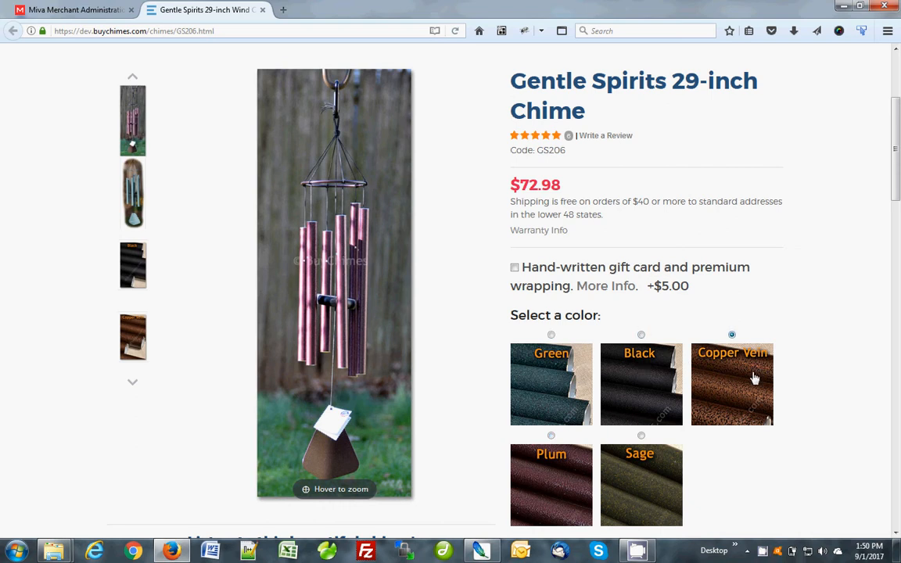
pyautogui.click(566, 476)
pyautogui.click(555, 386)
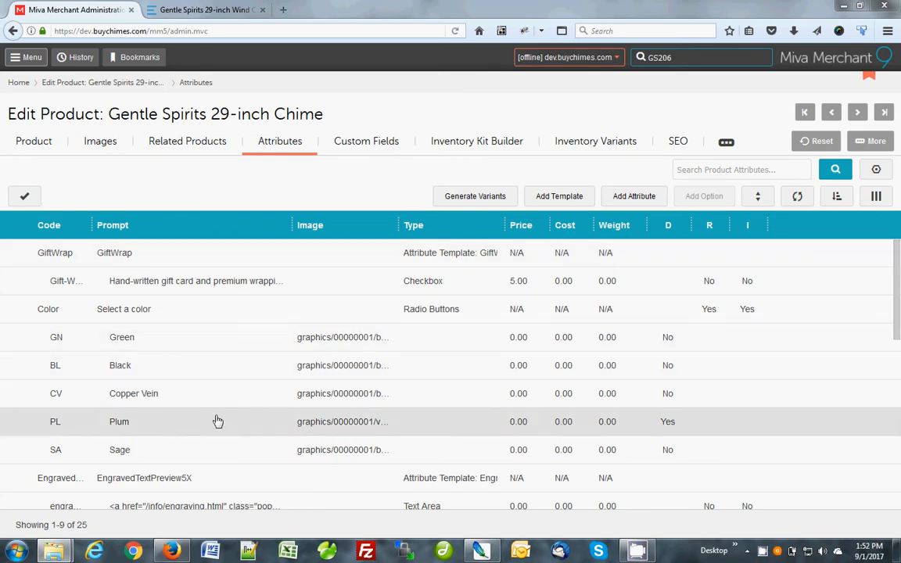
# Upload bv-swatch-green.jpg to the Green option's part products and assign it the Main image type.
pyautogui.click(217, 340)
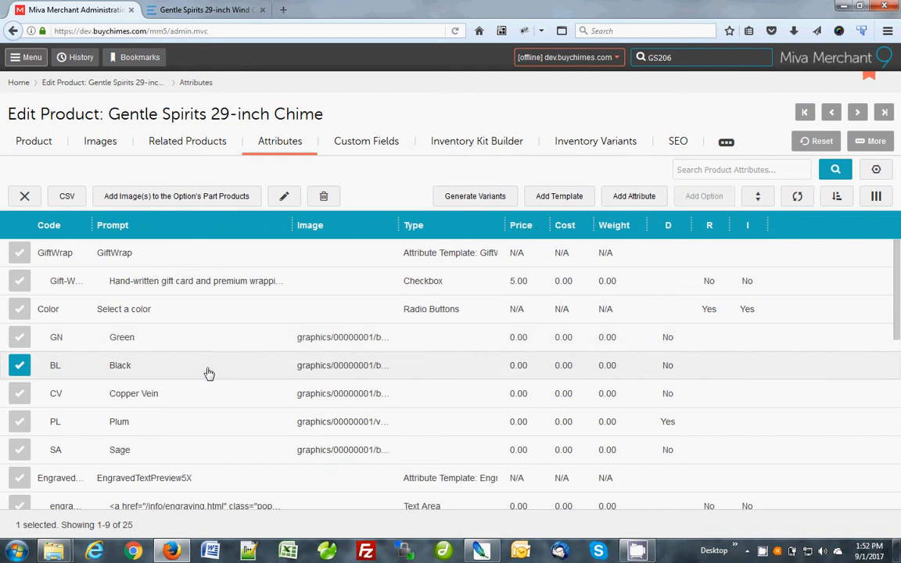
pyautogui.click(154, 200)
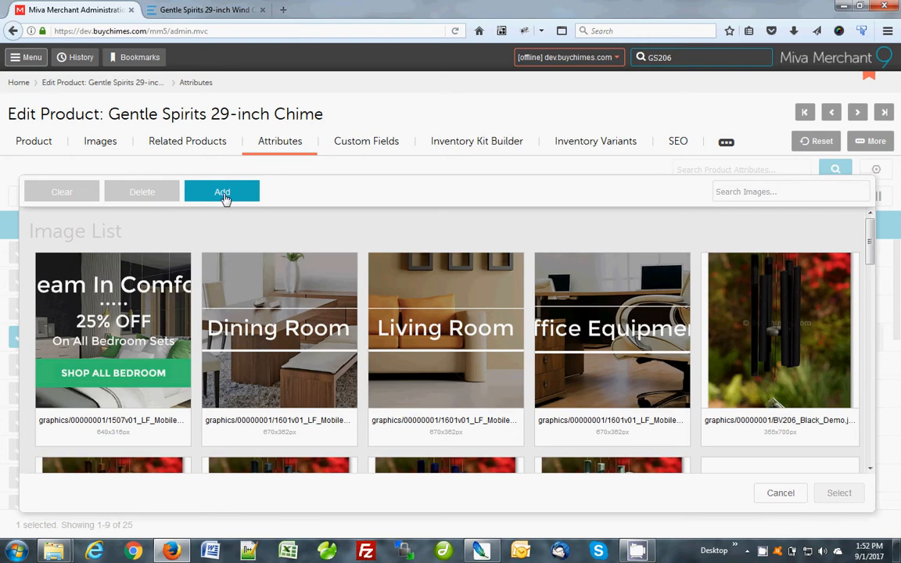
pyautogui.click(223, 195)
pyautogui.click(227, 216)
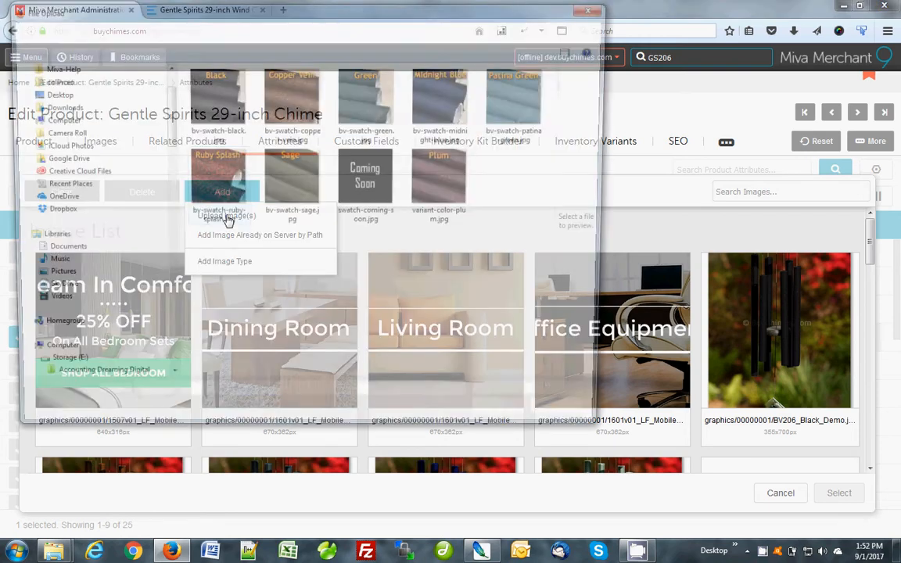
pyautogui.click(363, 104)
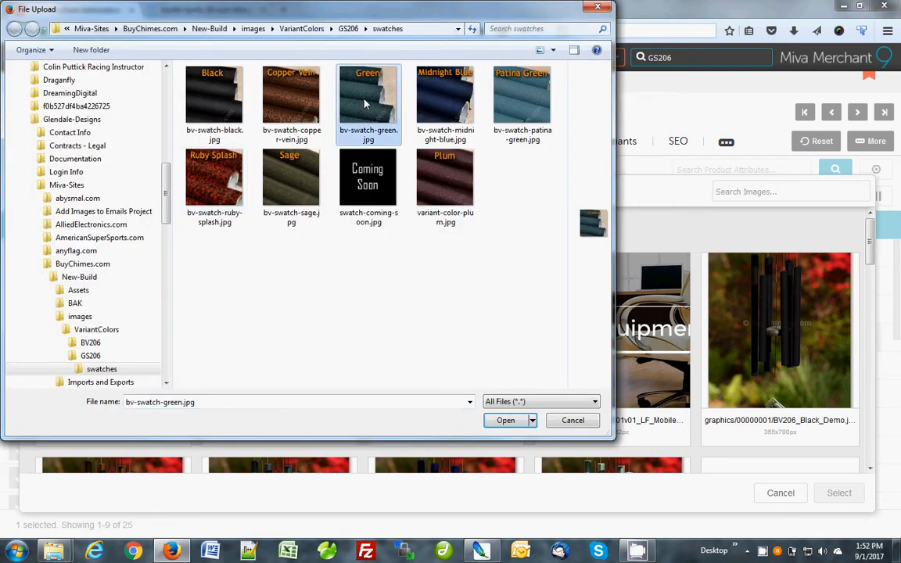
pyautogui.doubleClick(364, 104)
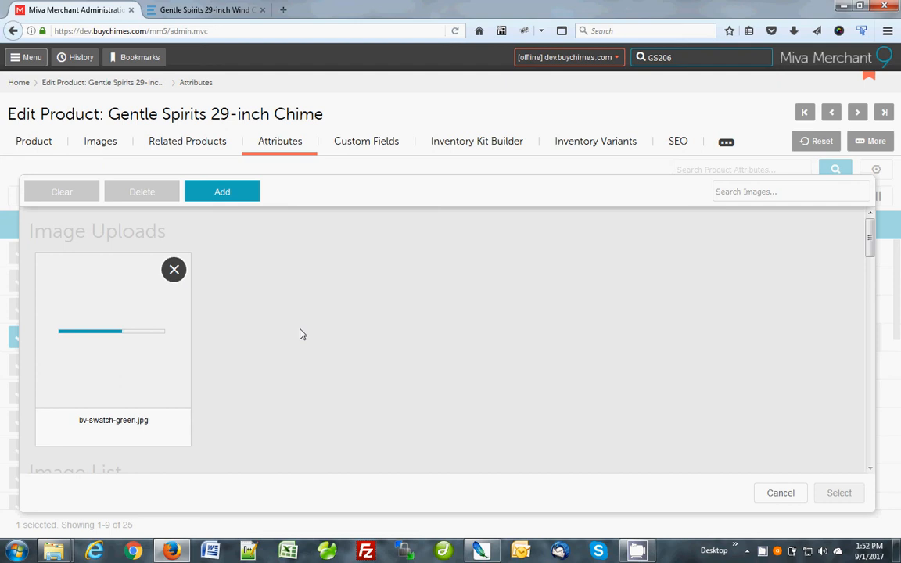
pyautogui.click(140, 270)
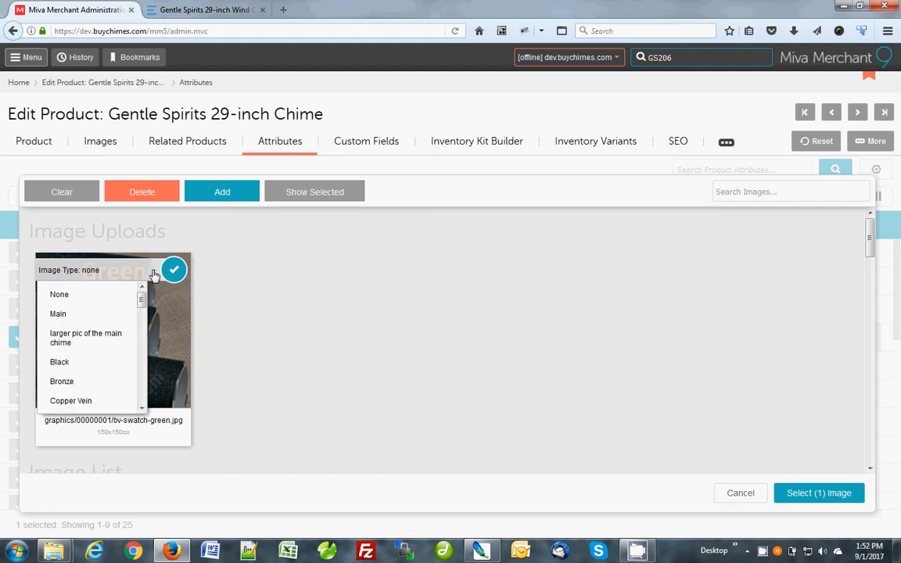
pyautogui.click(66, 316)
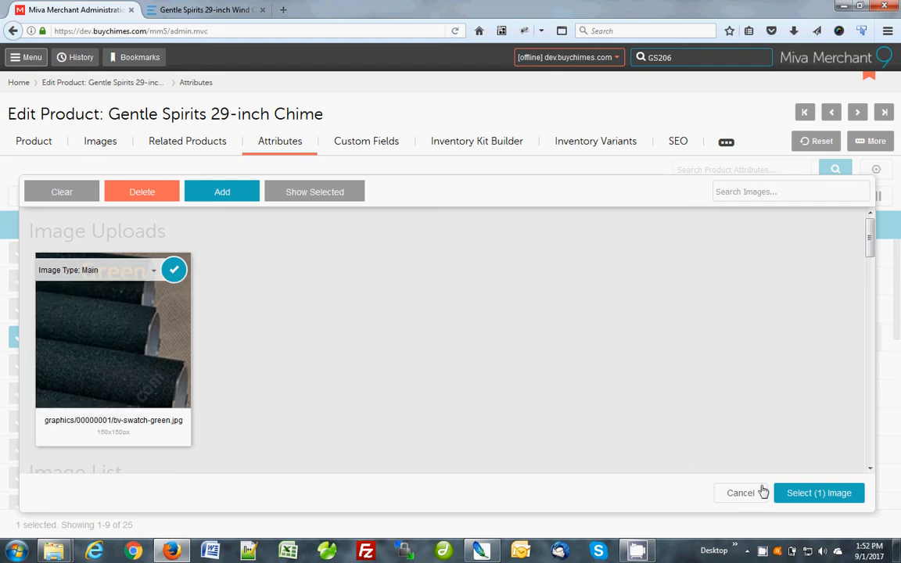
pyautogui.click(806, 496)
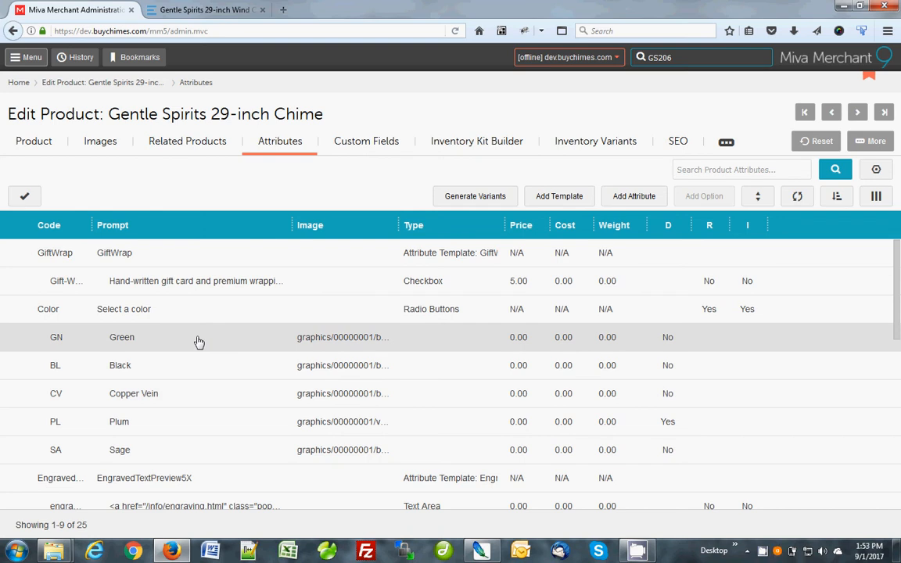
# Upload bv-swatch-black.jpg to the Black option's part products and assign it the Main image type.
pyautogui.click(195, 369)
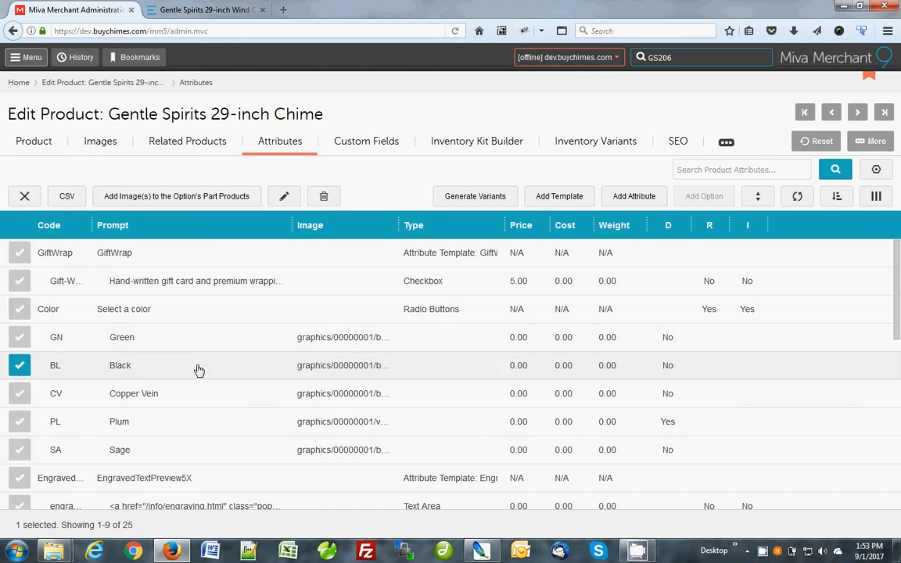
pyautogui.click(166, 198)
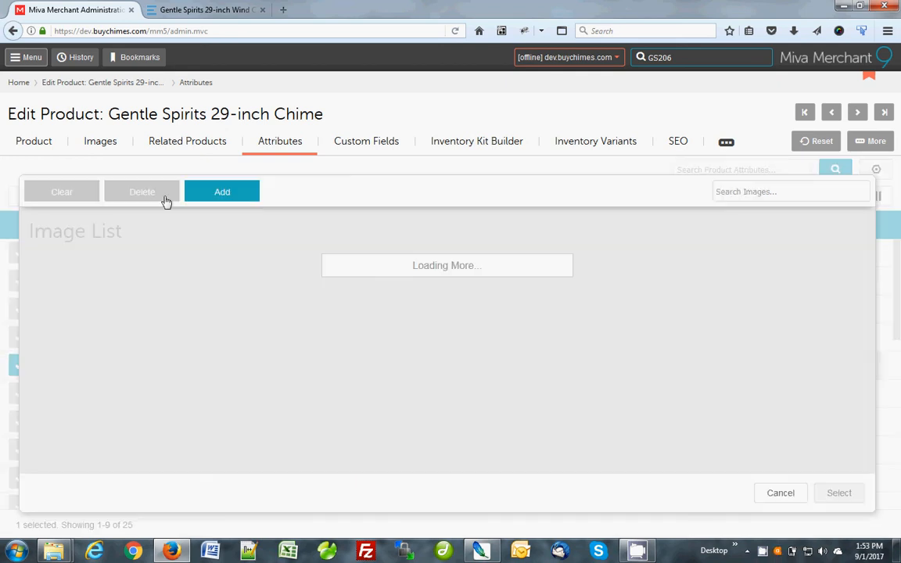
pyautogui.click(222, 196)
pyautogui.click(223, 217)
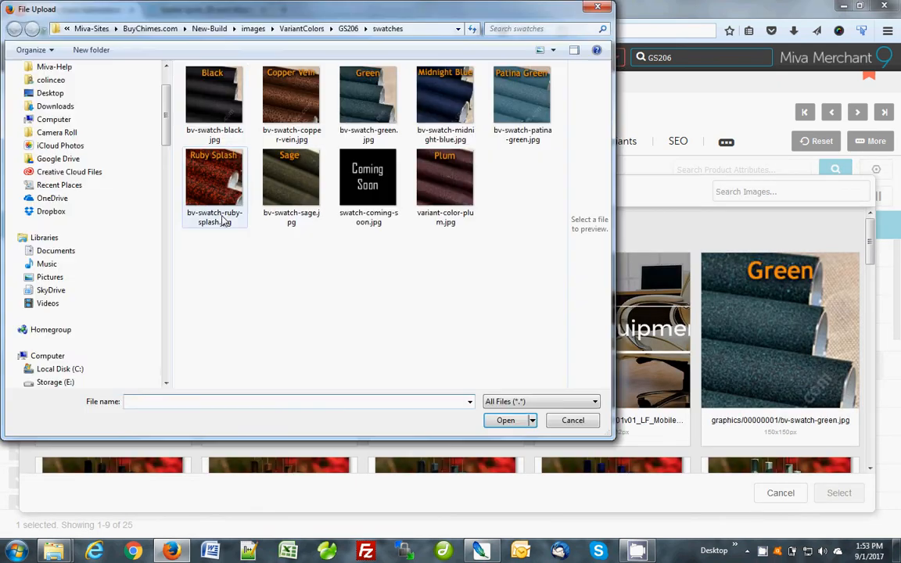
pyautogui.click(223, 118)
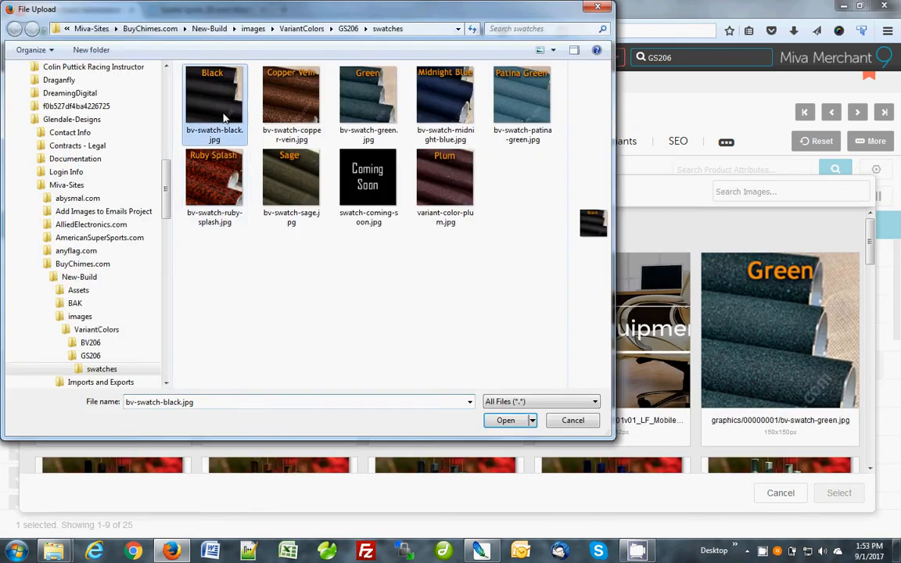
pyautogui.click(509, 420)
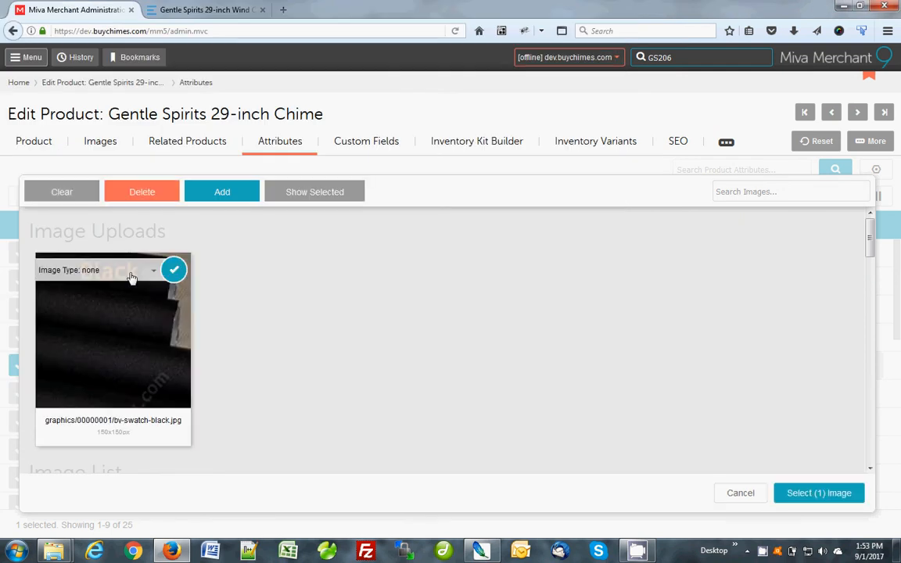
pyautogui.click(114, 271)
pyautogui.click(89, 314)
pyautogui.click(804, 497)
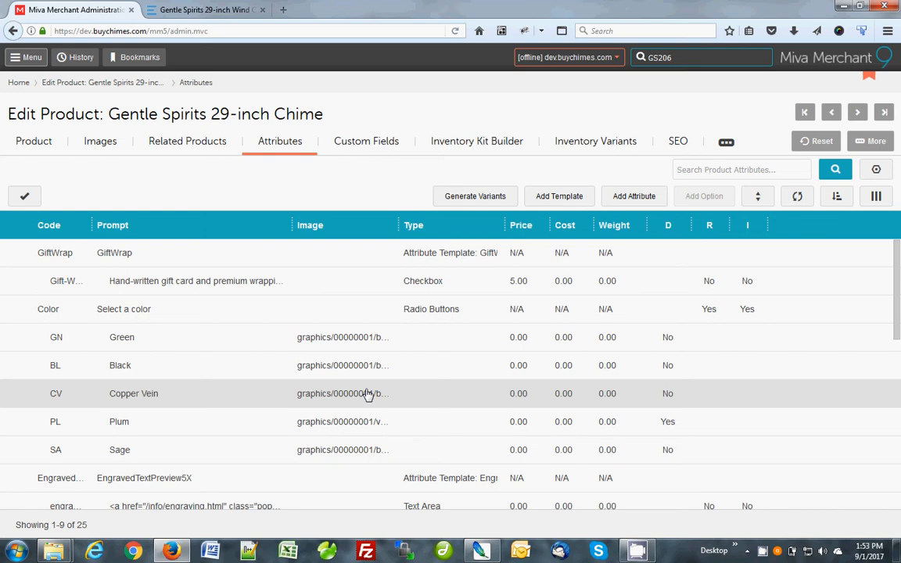
# Upload GS206_green_main.jpg from the GS206 folder to the Green option's part products with image type Main.
pyautogui.click(224, 340)
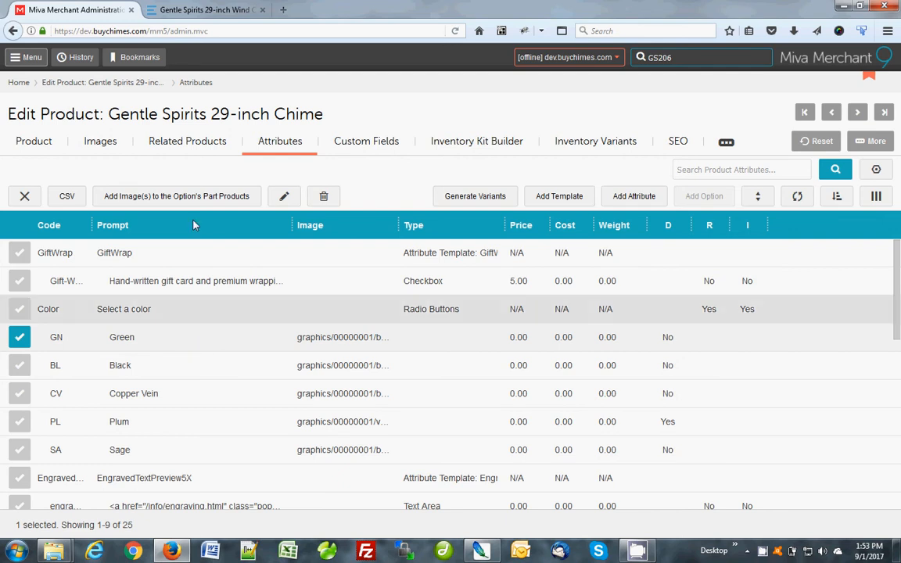
pyautogui.click(185, 198)
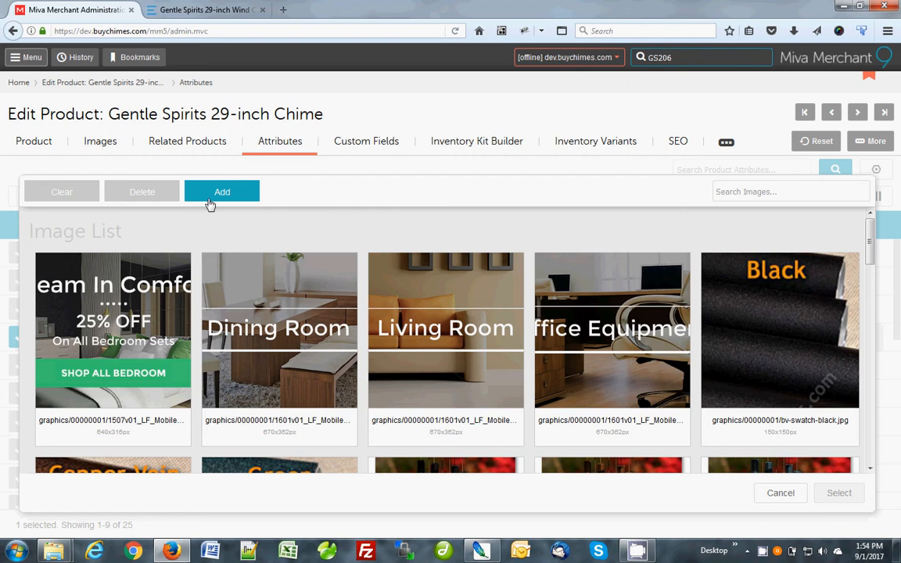
pyautogui.click(208, 195)
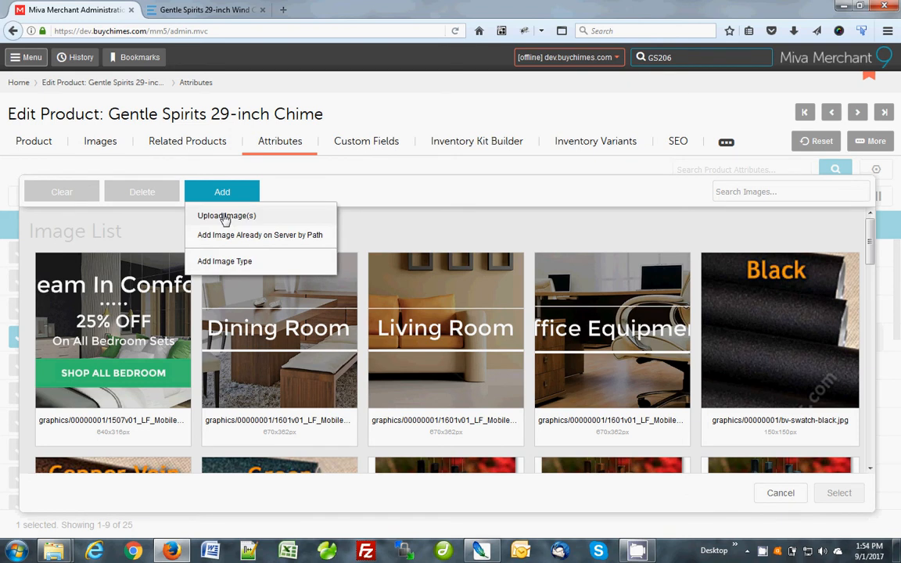
pyautogui.click(225, 217)
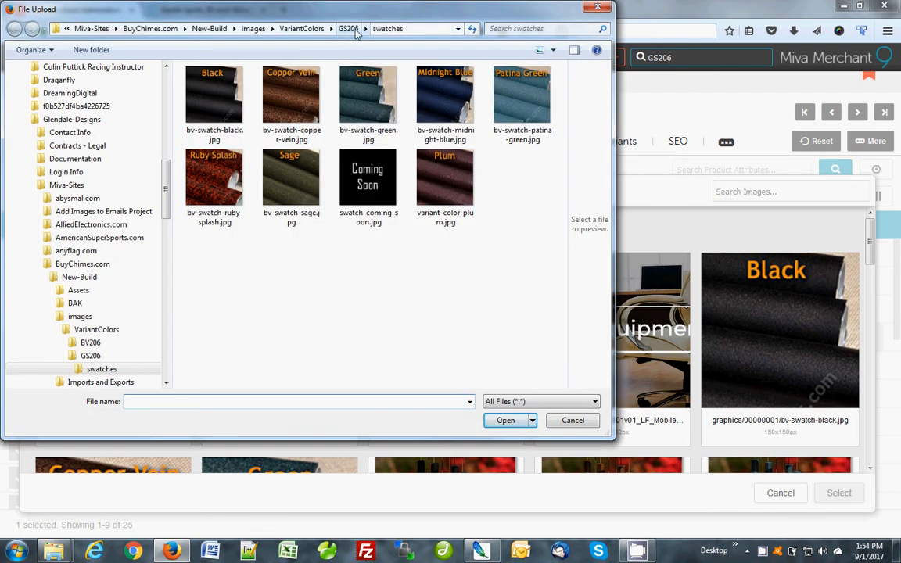
pyautogui.click(350, 29)
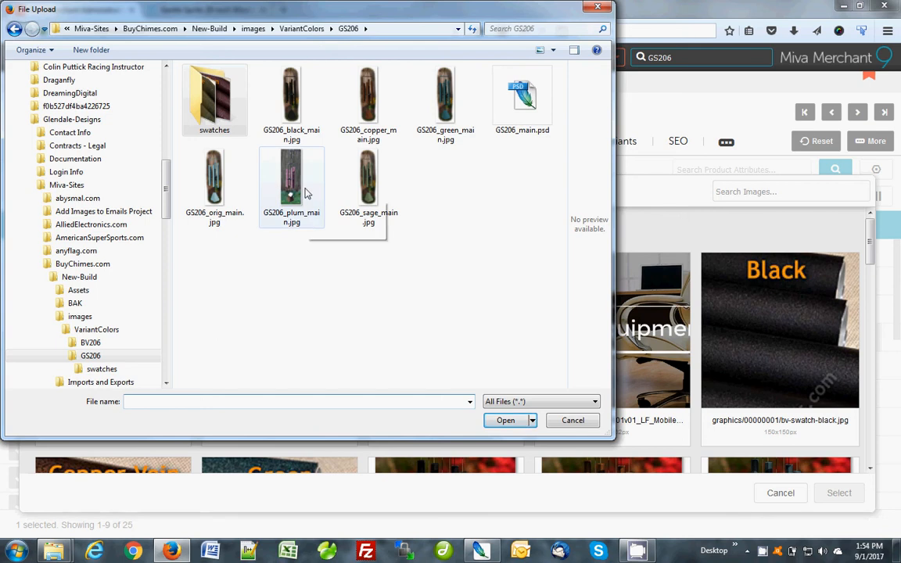
pyautogui.click(438, 133)
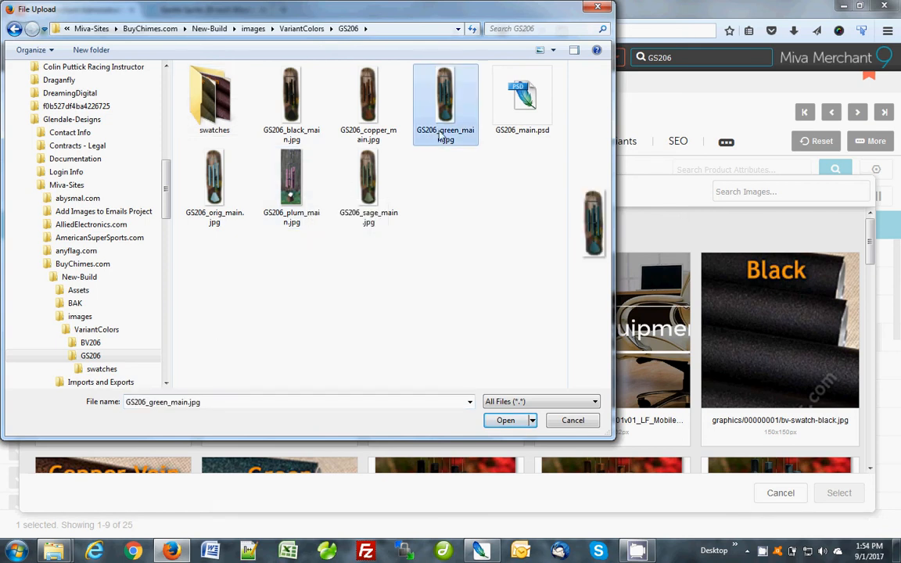
pyautogui.click(507, 421)
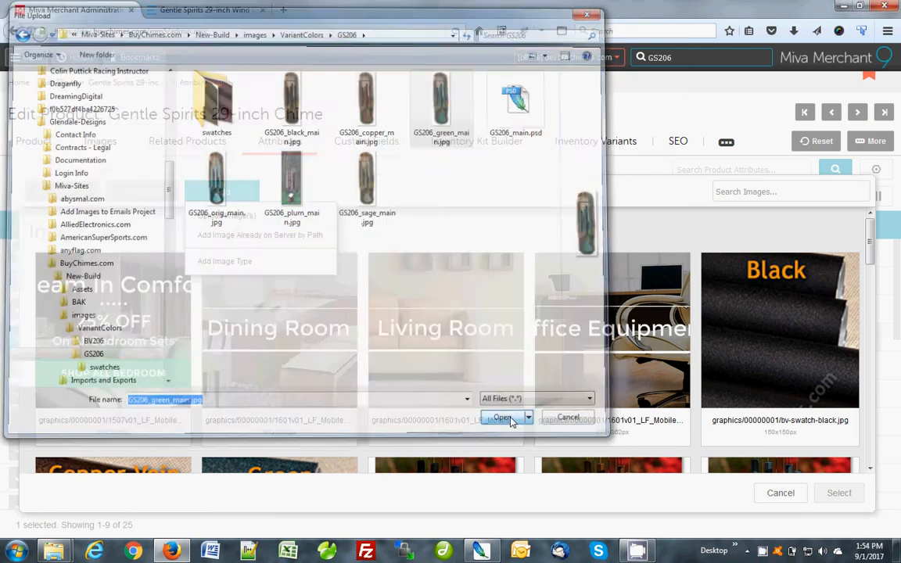
pyautogui.click(138, 275)
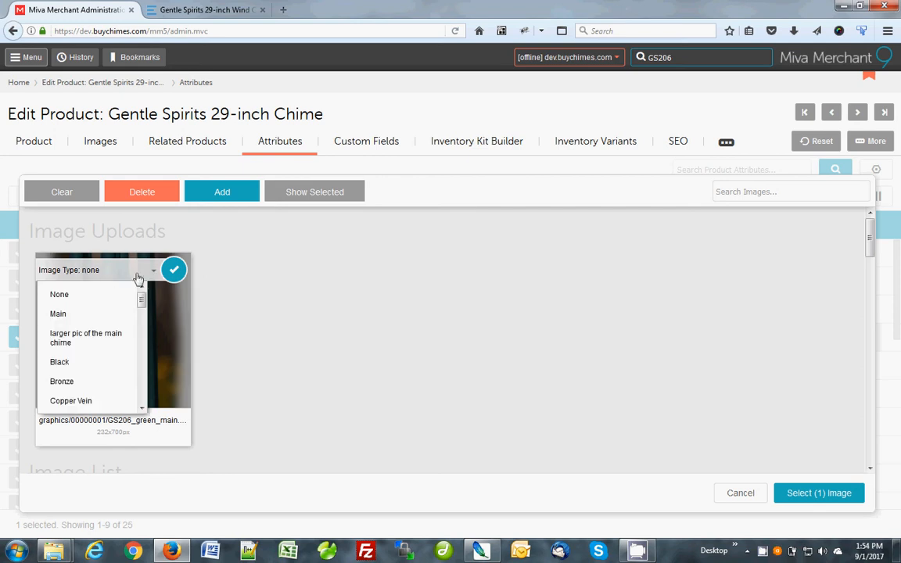
pyautogui.click(71, 315)
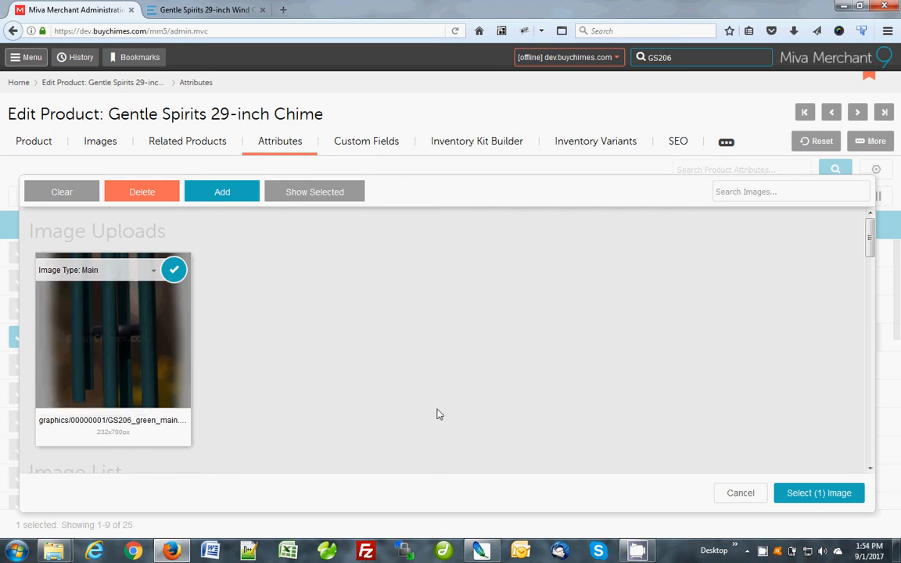
pyautogui.click(818, 494)
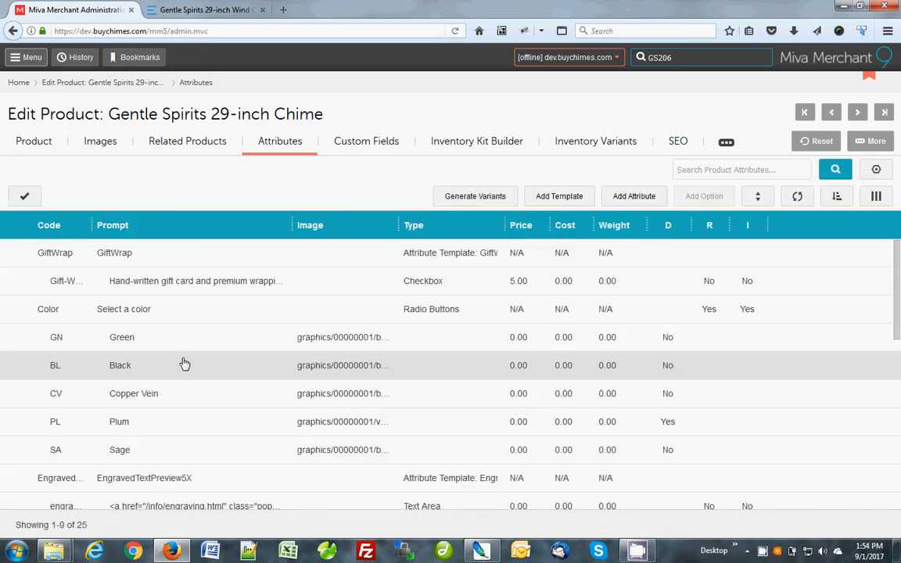
# Upload GS206_black_main.jpg to the Black option's part products and assign GS206_sage_main.jpg to the Sage option's, both with image type Main.
pyautogui.click(184, 365)
pyautogui.click(172, 195)
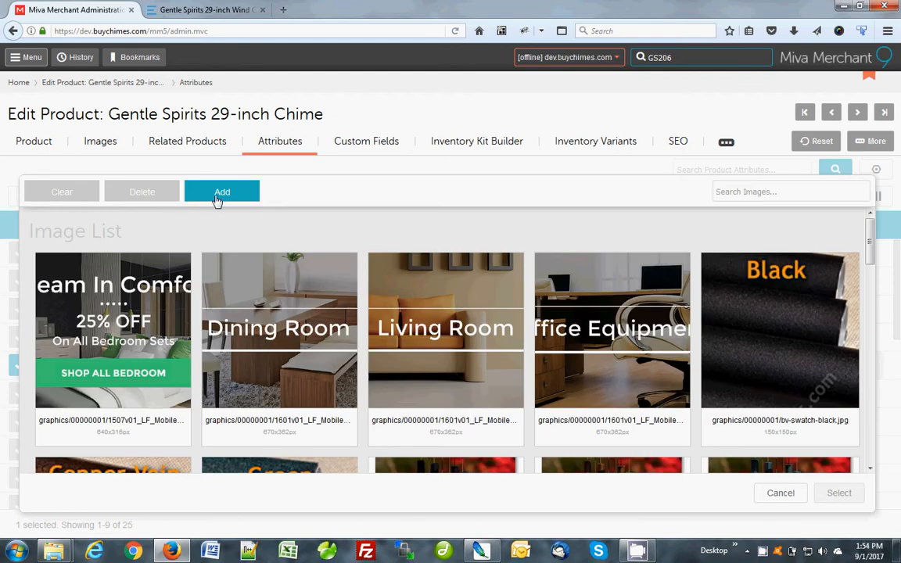
pyautogui.click(218, 201)
pyautogui.click(222, 215)
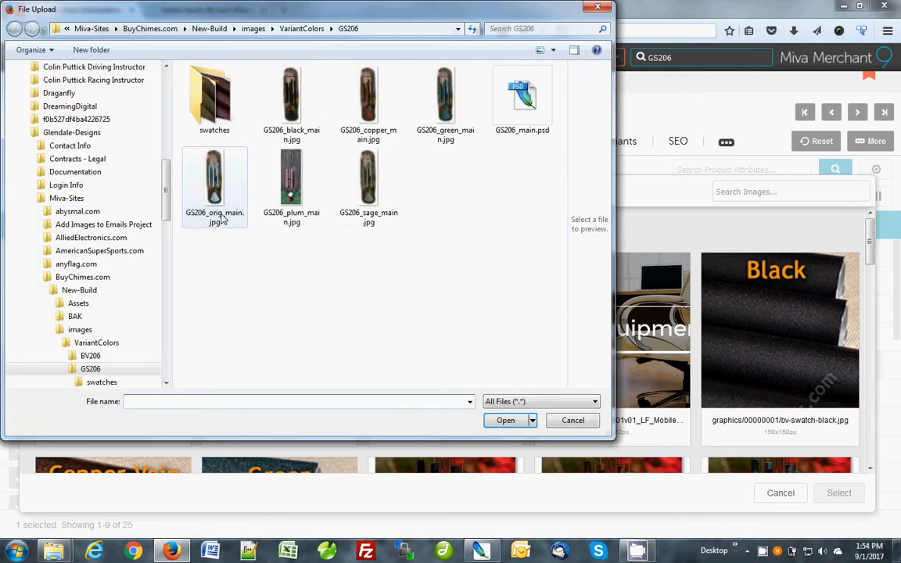
pyautogui.doubleClick(291, 102)
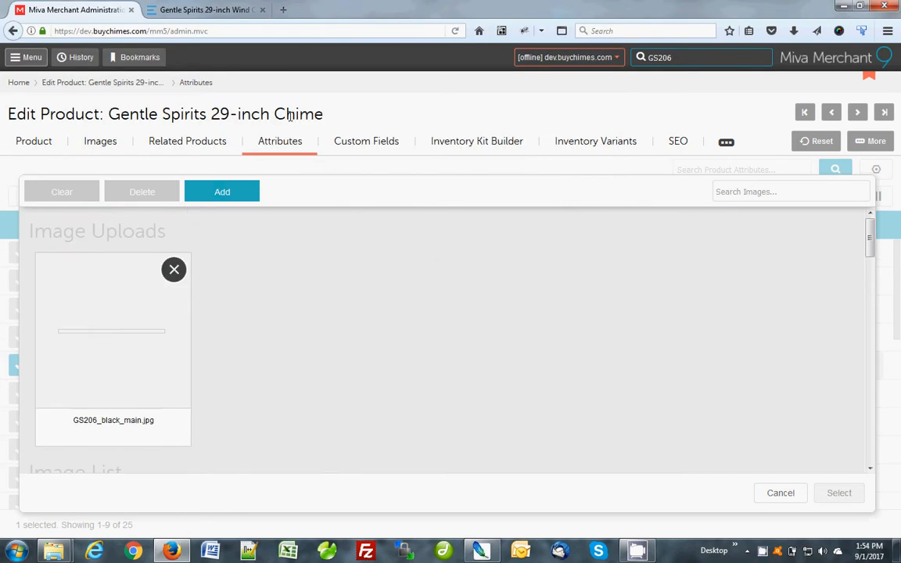
pyautogui.click(109, 271)
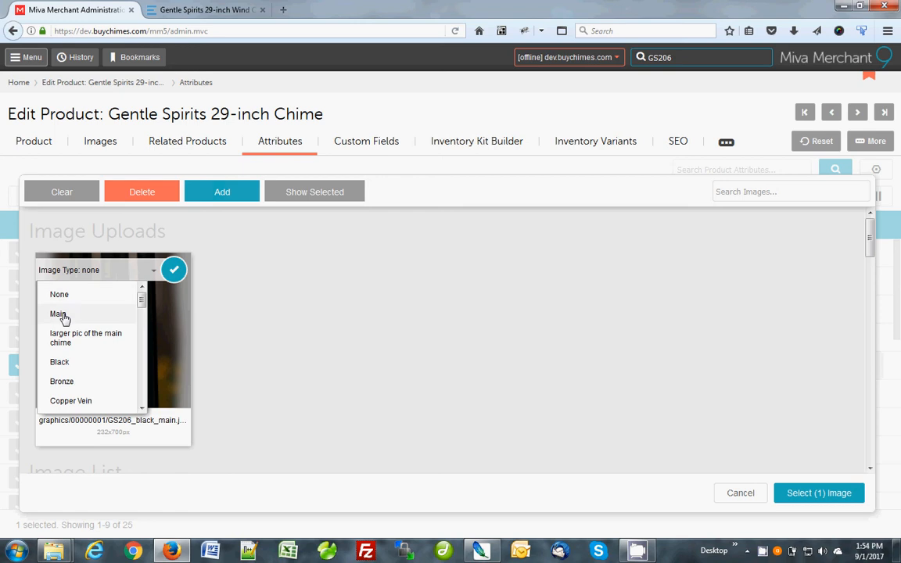
pyautogui.click(59, 313)
pyautogui.click(796, 493)
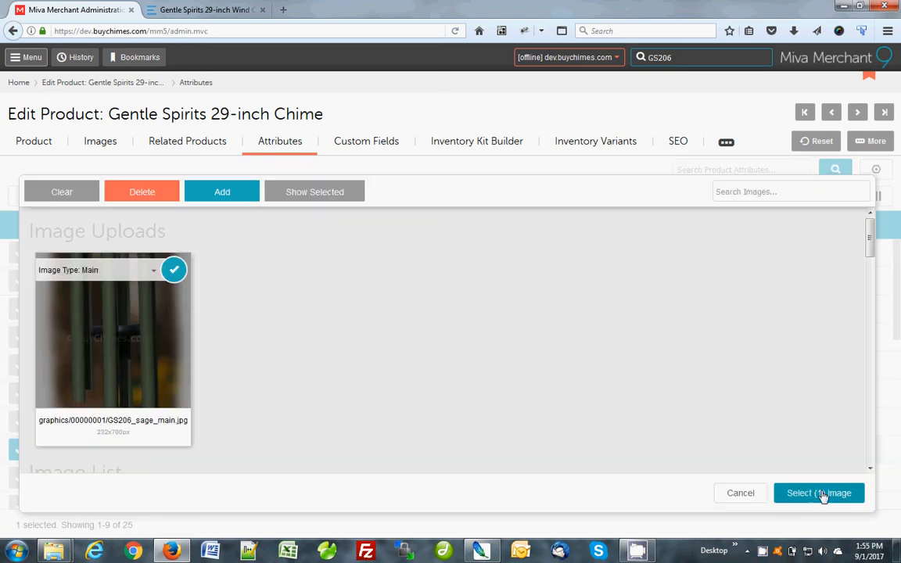
pyautogui.click(822, 495)
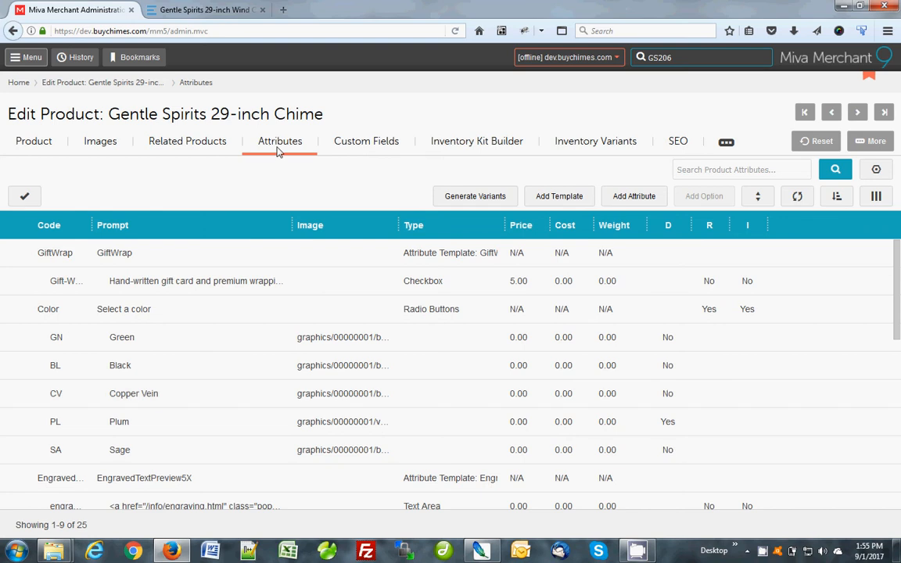
# Reload the GS206 storefront page and compare the main image shown for the Plum, Sage, Black, Green and Copper Vein swatches.
pyautogui.click(162, 10)
pyautogui.click(258, 31)
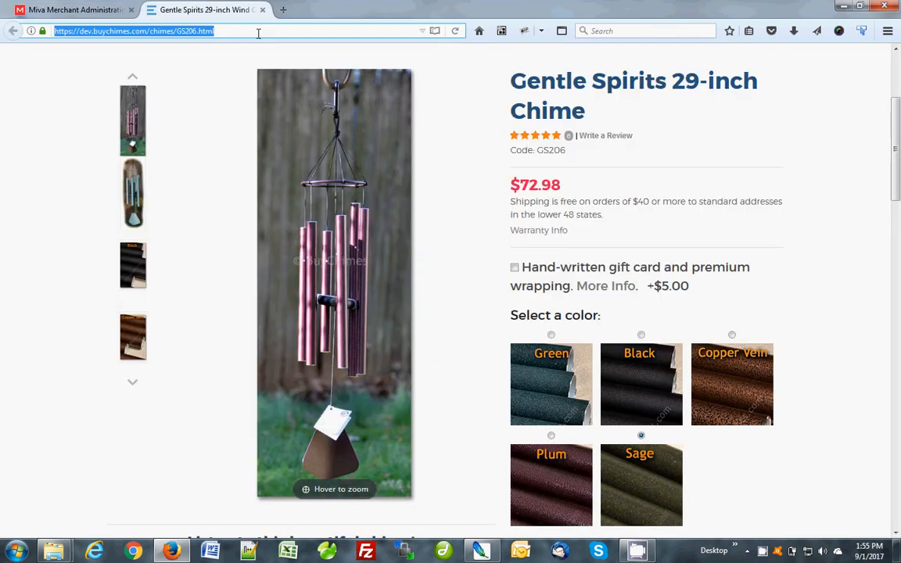
pyautogui.press('Return')
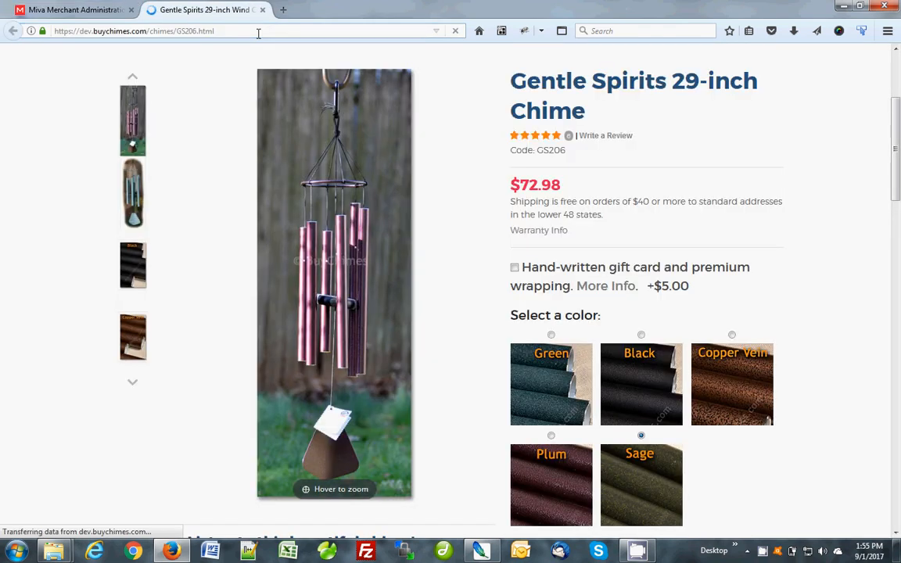
pyautogui.scroll(-1, 845, 267)
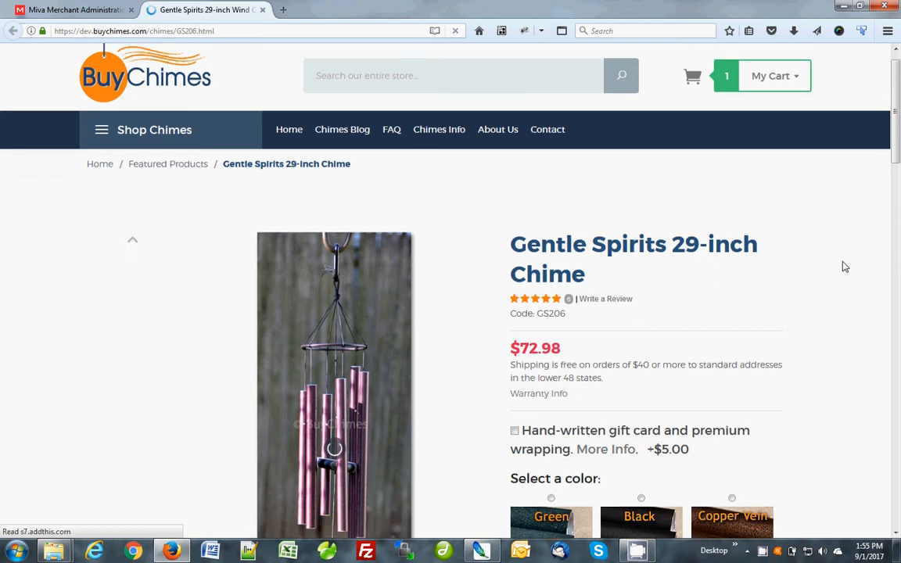
pyautogui.scroll(-3, 844, 266)
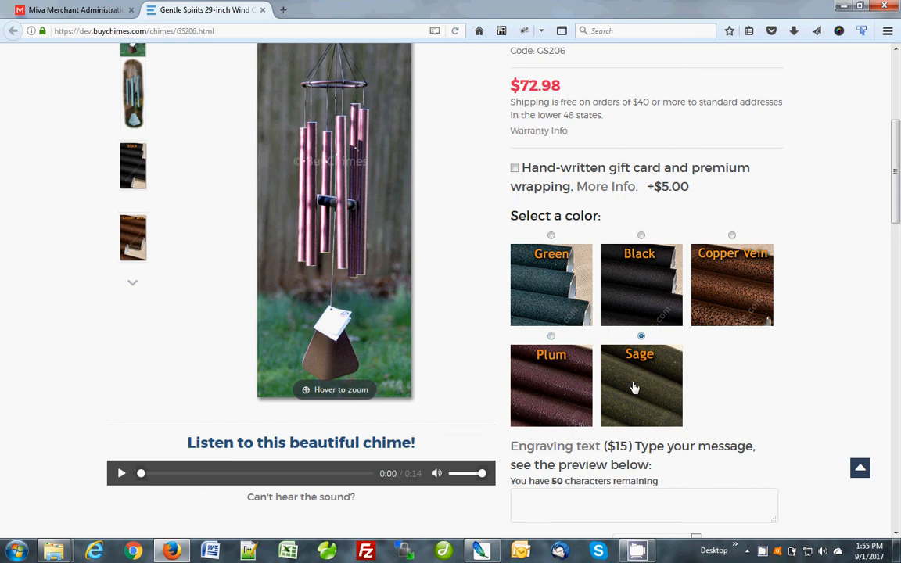
pyautogui.click(573, 382)
pyautogui.click(649, 342)
pyautogui.click(644, 292)
pyautogui.click(576, 290)
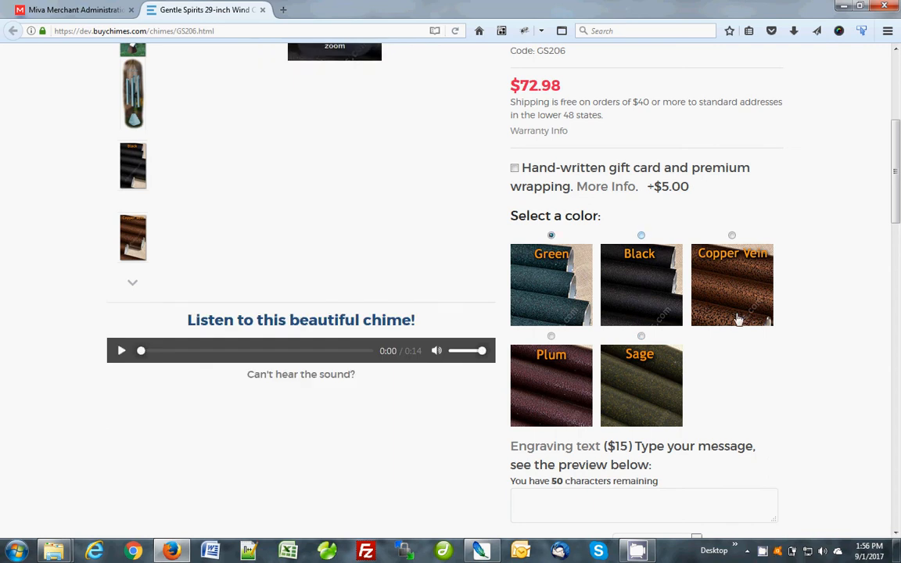
pyautogui.scroll(2, 771, 328)
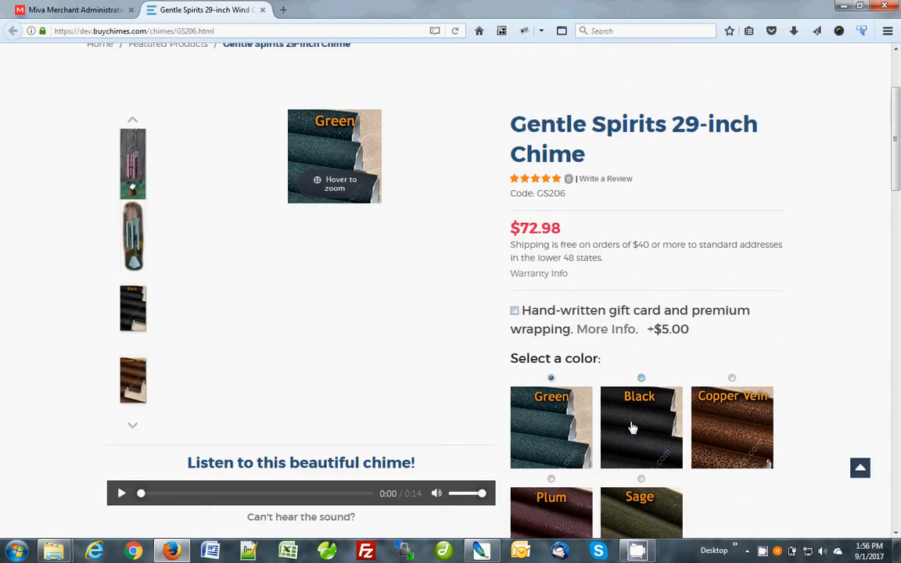
pyautogui.click(634, 426)
pyautogui.click(719, 429)
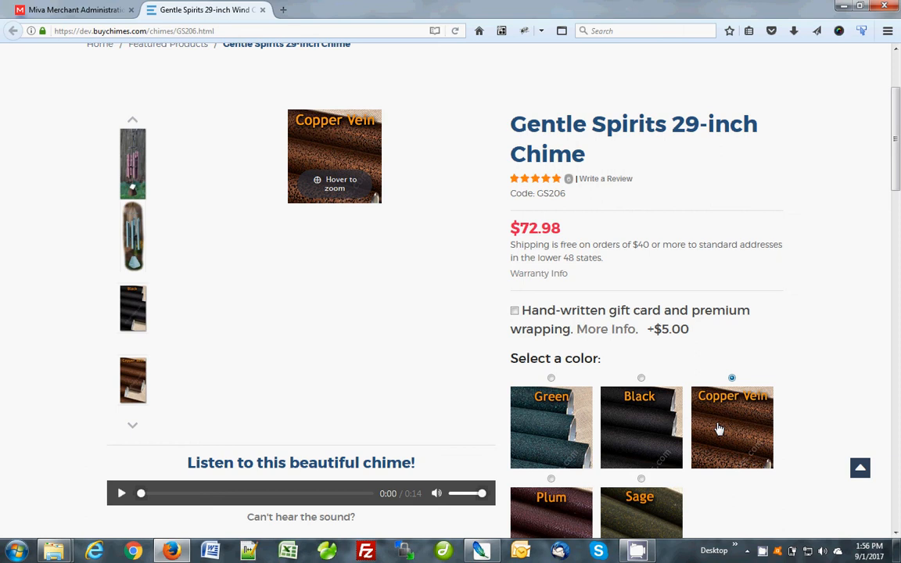
pyautogui.click(552, 429)
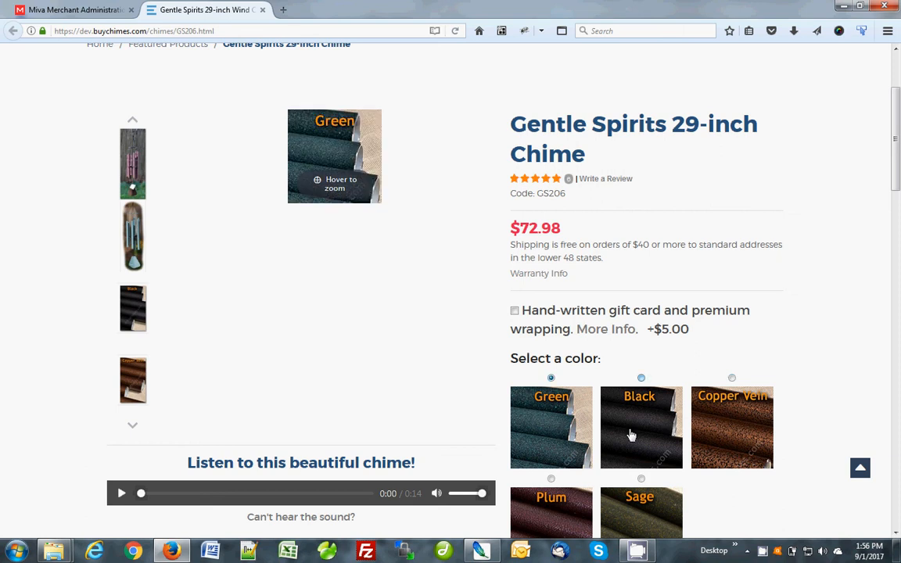
# Find the GS206_BL variant product in the Miva admin and delete bv-swatch-black.jpg from its images.
pyautogui.click(79, 10)
pyautogui.click(681, 58)
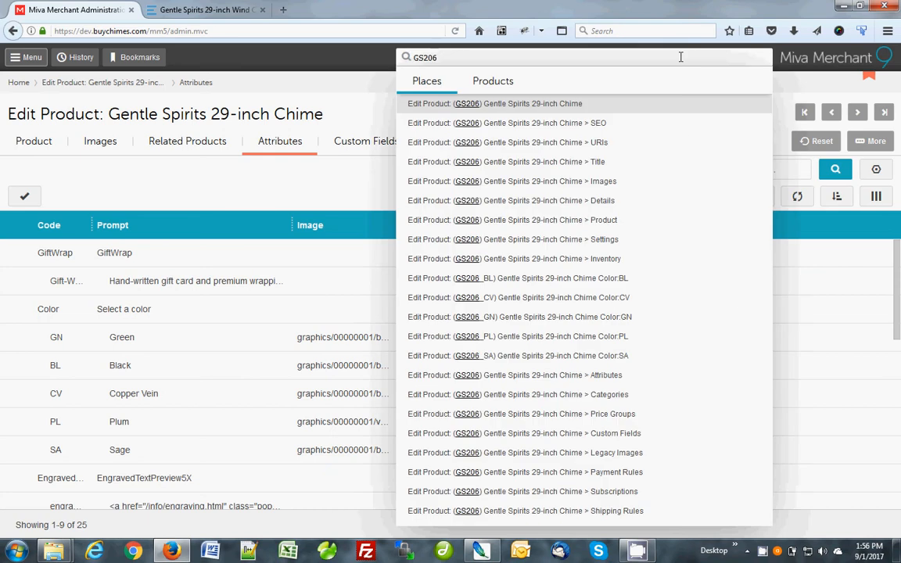
pyautogui.click(491, 81)
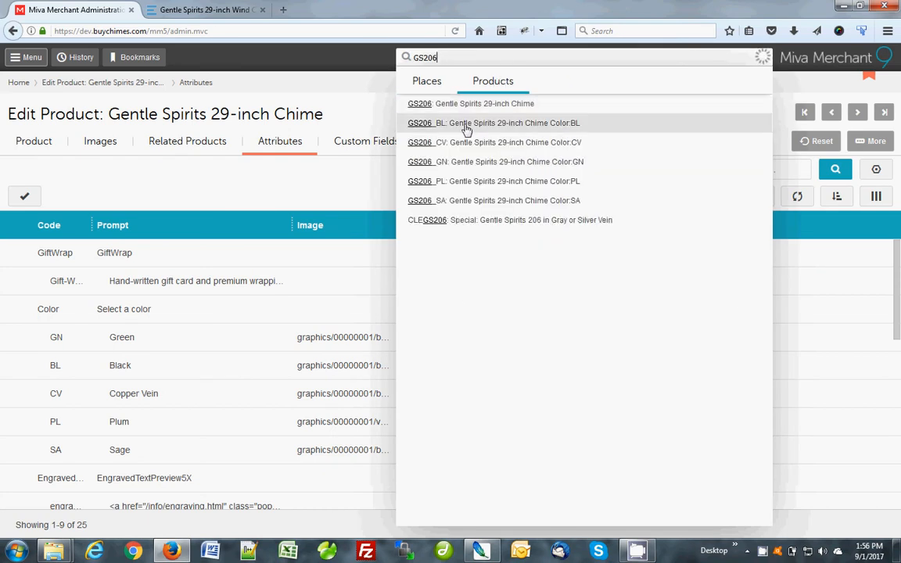
pyautogui.click(480, 125)
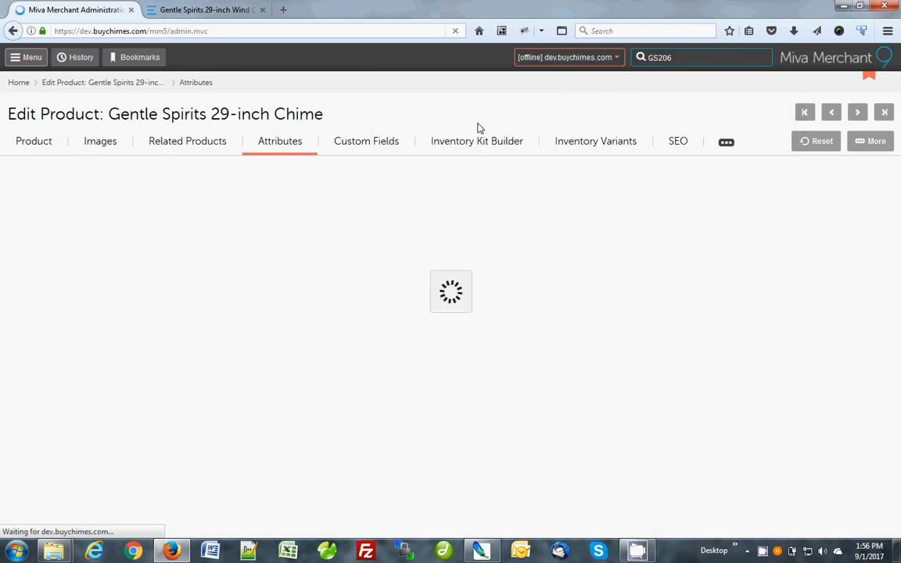
pyautogui.click(99, 145)
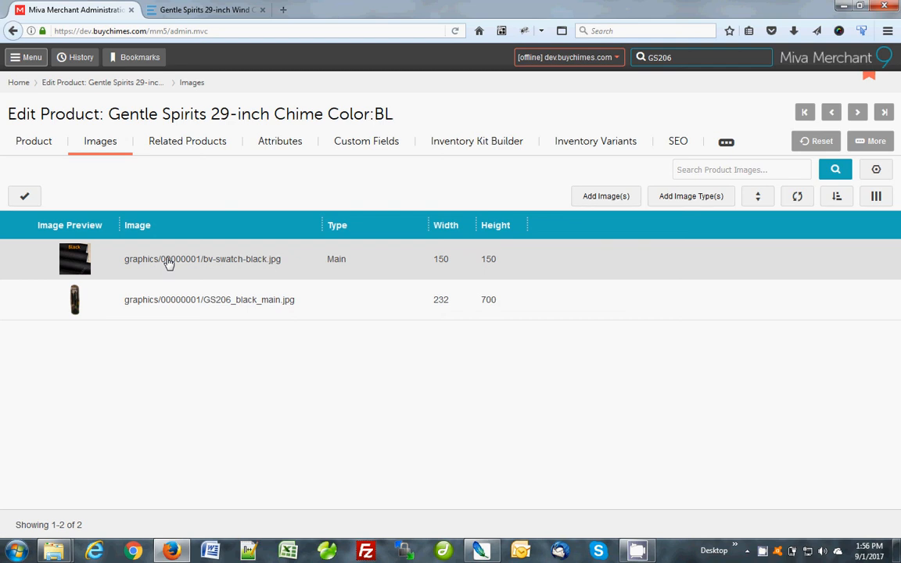
pyautogui.click(168, 263)
pyautogui.click(148, 196)
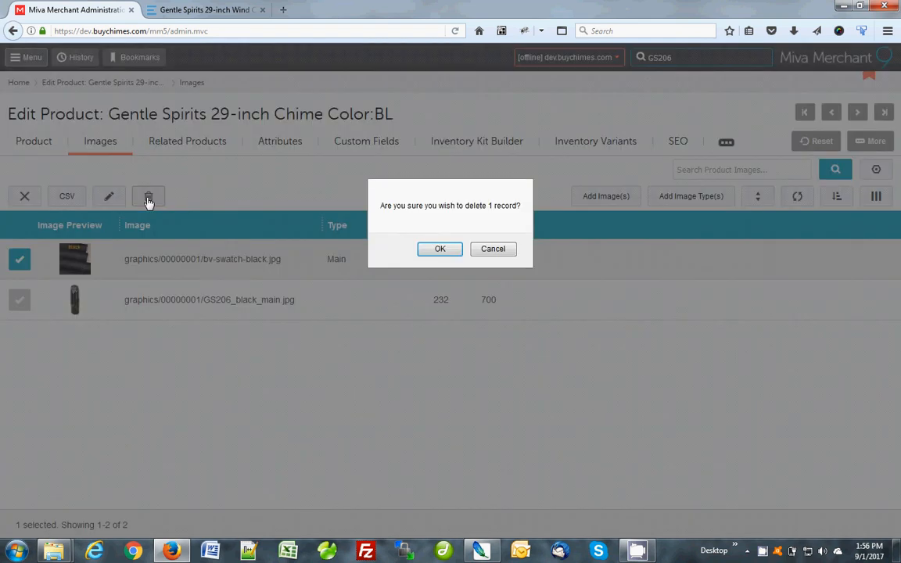
pyautogui.click(440, 249)
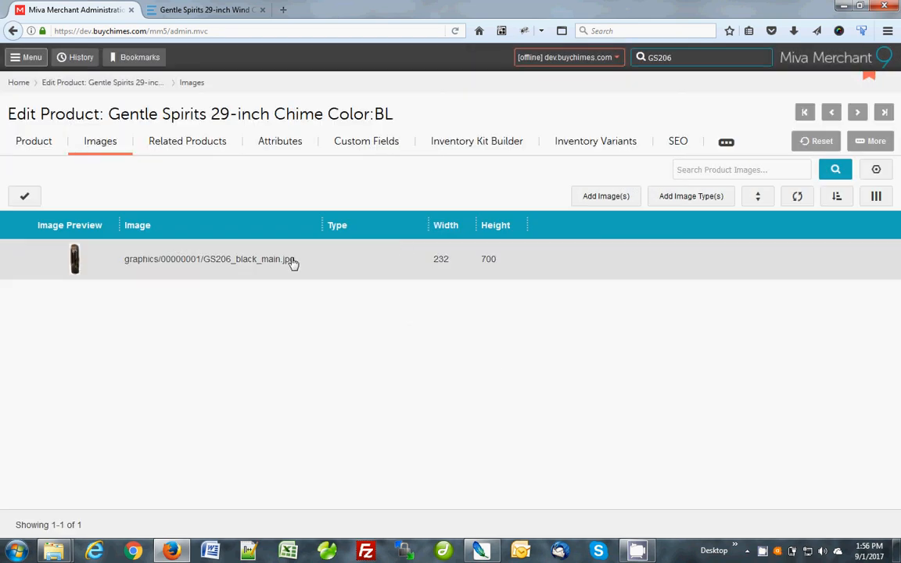
# Set the image type of GS206_black_main.jpg to Main on the Color:BL product and save it.
pyautogui.click(293, 262)
pyautogui.click(423, 206)
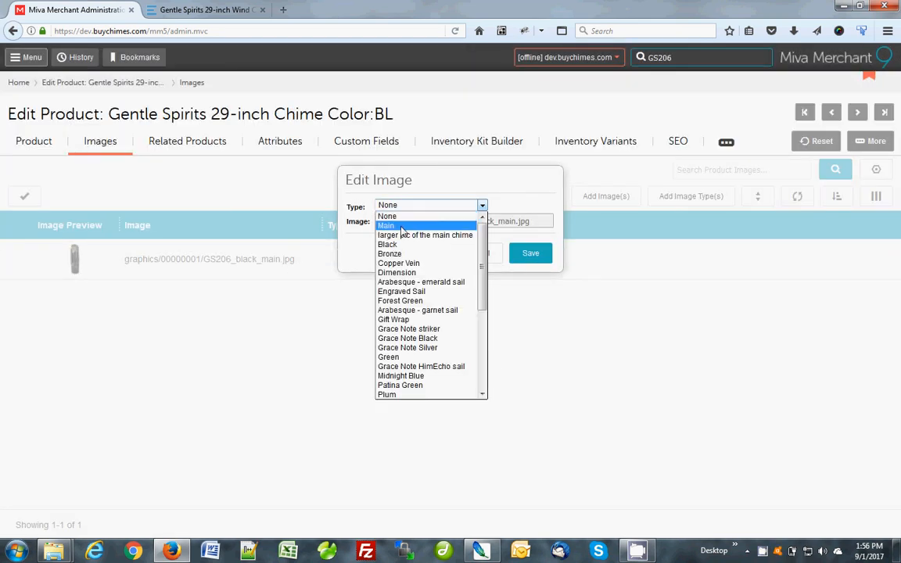
pyautogui.click(415, 212)
pyautogui.click(515, 255)
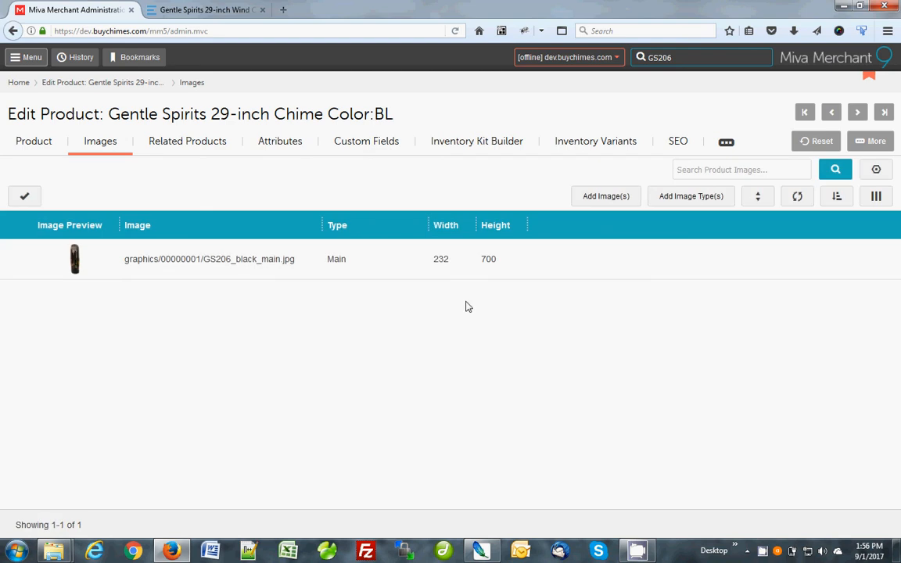
# Try the Green swatch on the storefront, and delete bv-swatch-green.jpg from the GS206_GN variant product's images in the admin.
pyautogui.click(205, 9)
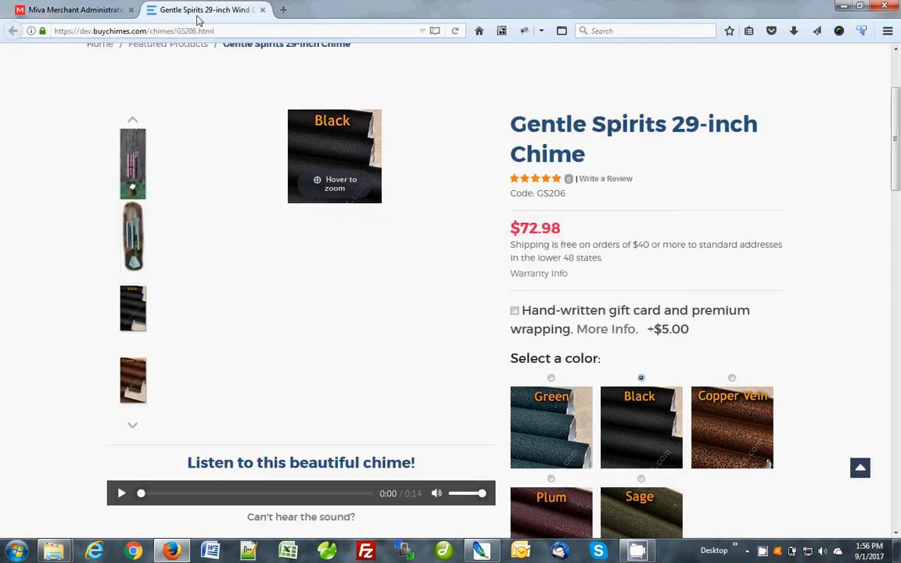
pyautogui.click(553, 421)
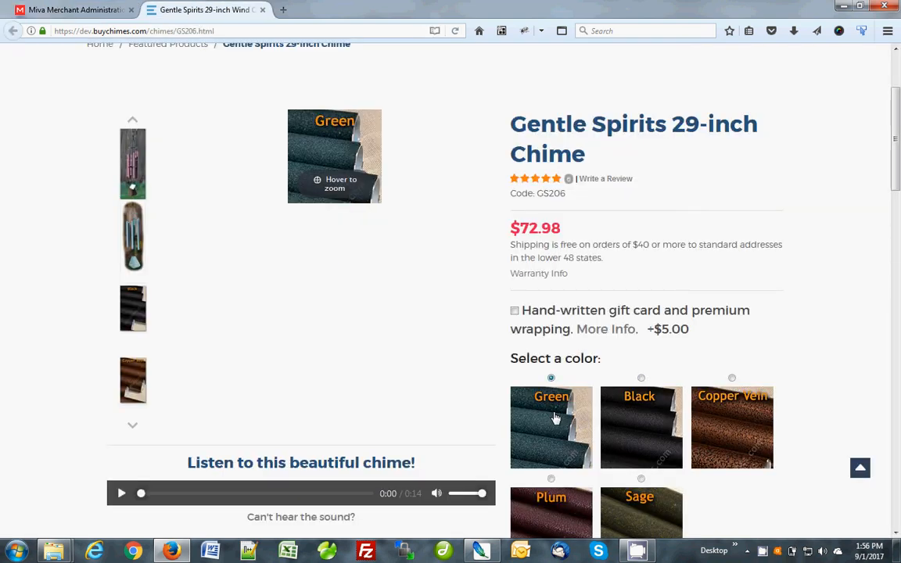
pyautogui.click(78, 9)
pyautogui.click(691, 59)
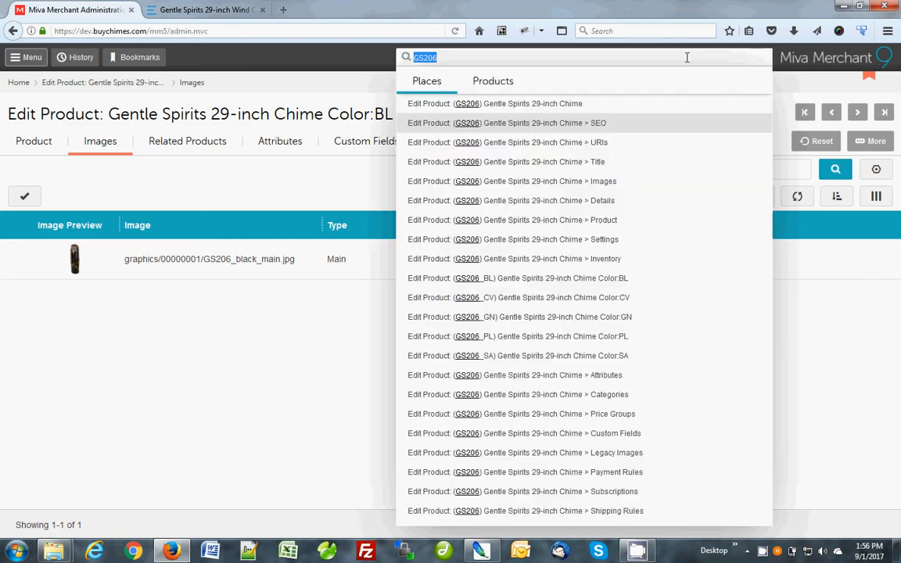
pyautogui.click(490, 86)
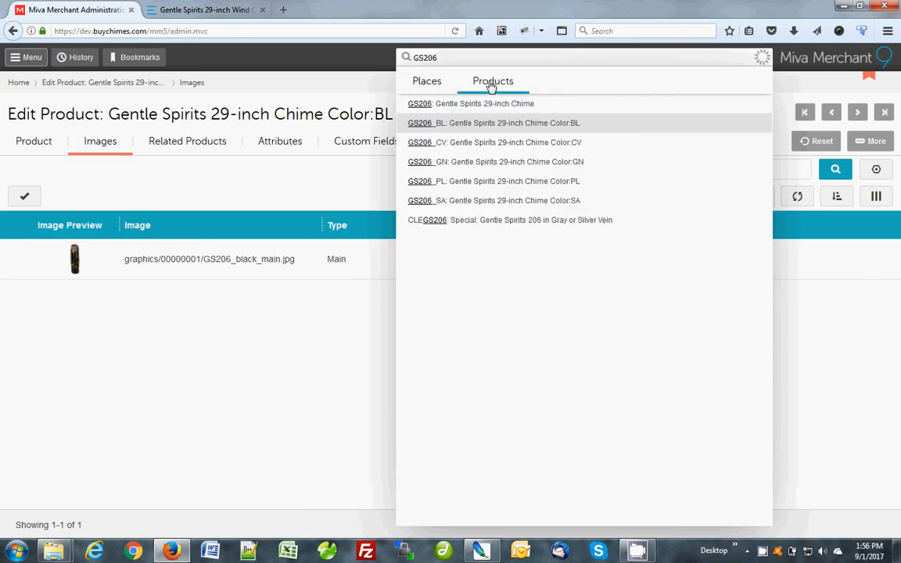
pyautogui.click(481, 162)
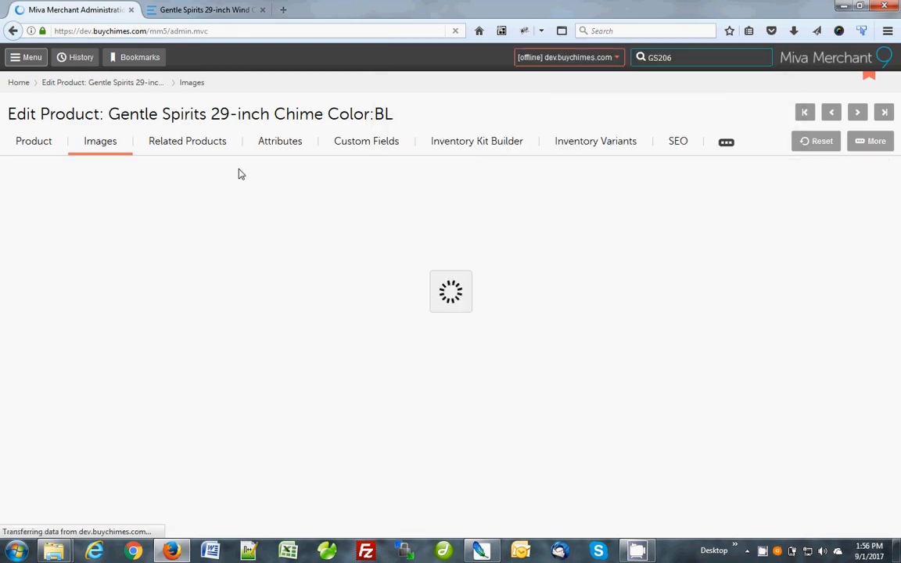
pyautogui.click(100, 143)
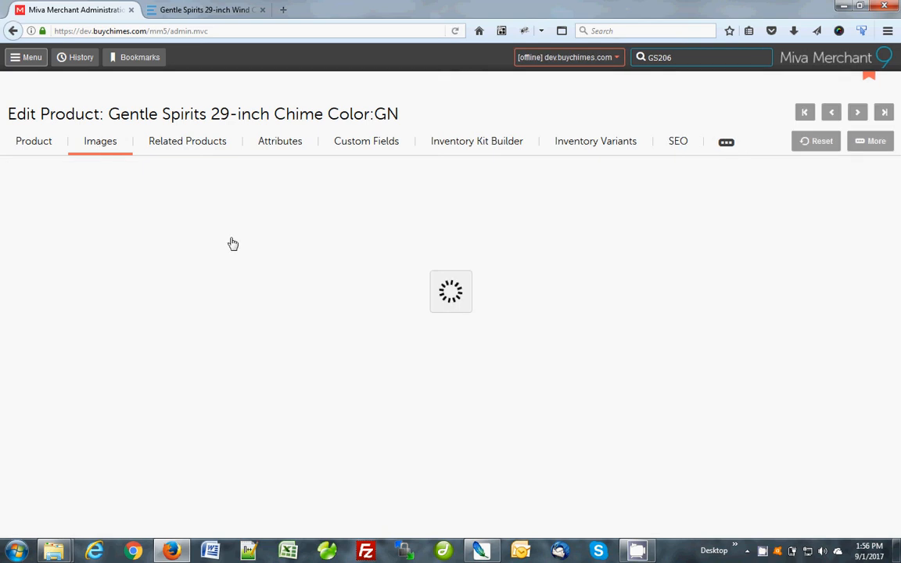
pyautogui.click(313, 267)
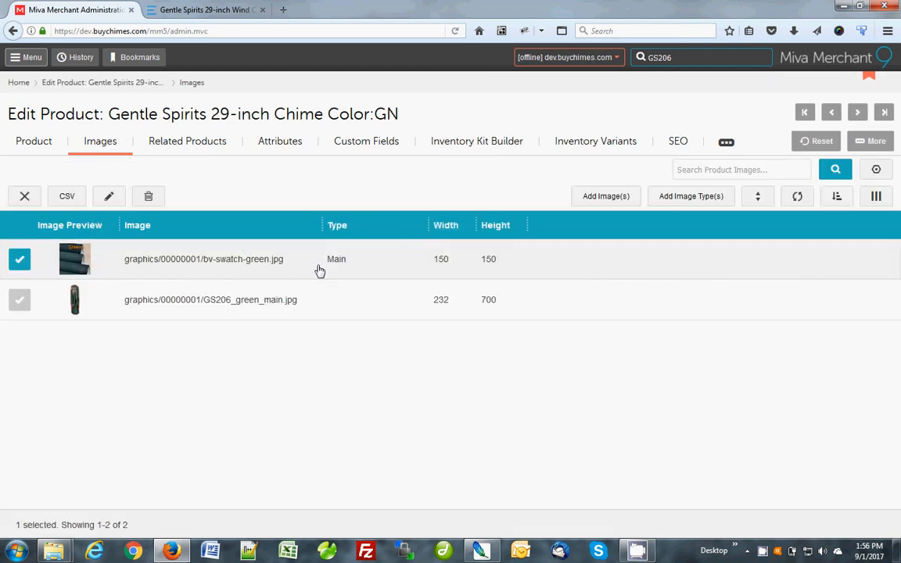
pyautogui.click(148, 197)
pyautogui.click(426, 252)
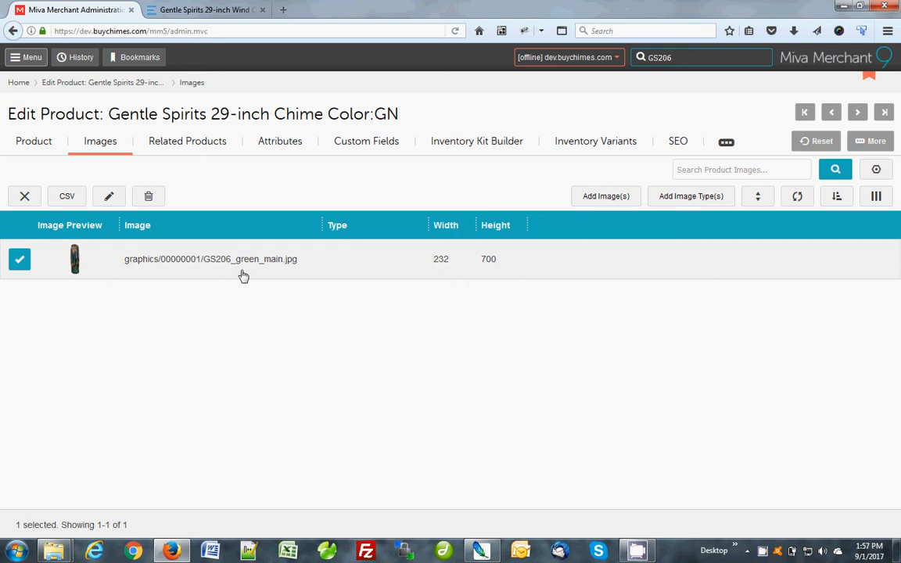
# Set the image type of GS206_green_main.jpg to Main on the Color:GN product and save it.
pyautogui.doubleClick(243, 270)
pyautogui.click(399, 204)
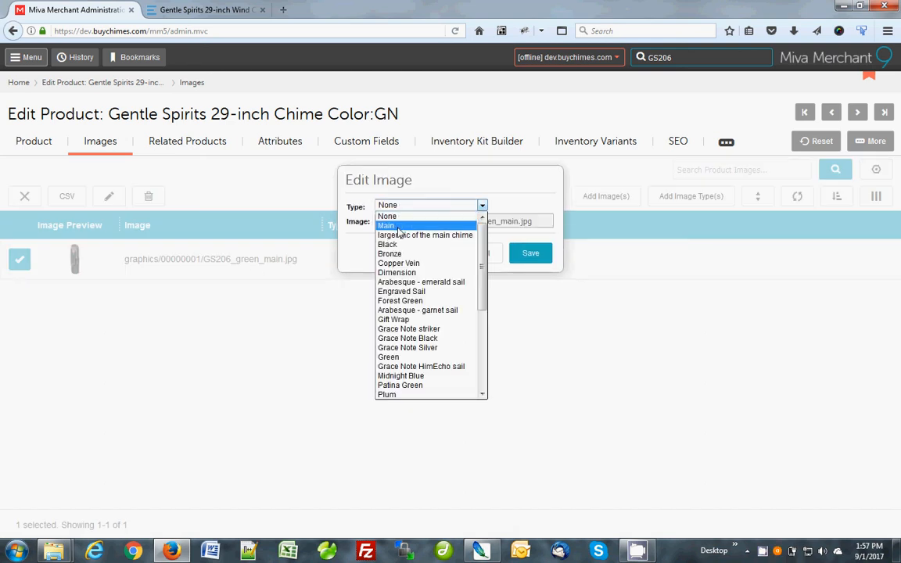
pyautogui.click(386, 225)
pyautogui.click(533, 254)
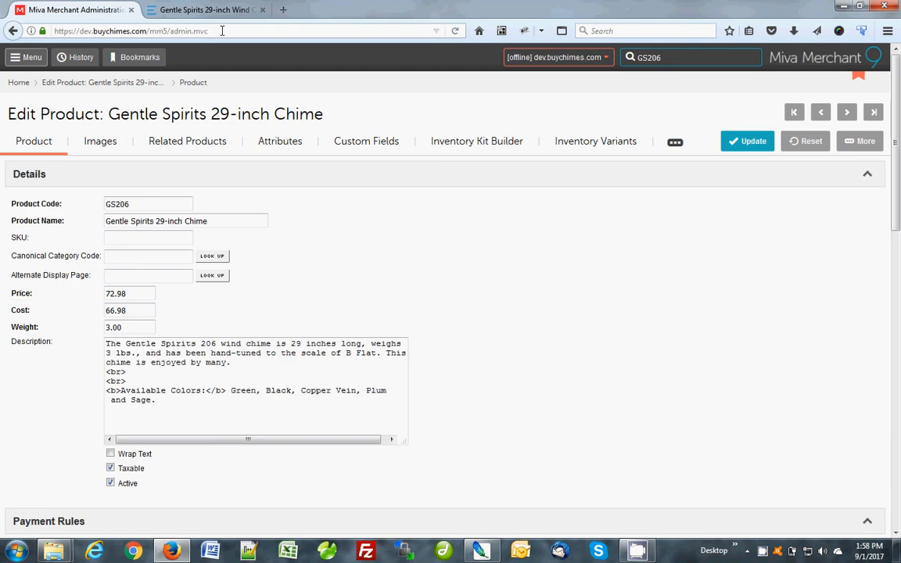
# Refresh the GS206 storefront page and check the main image for the Green and Black swatches.
pyautogui.click(201, 10)
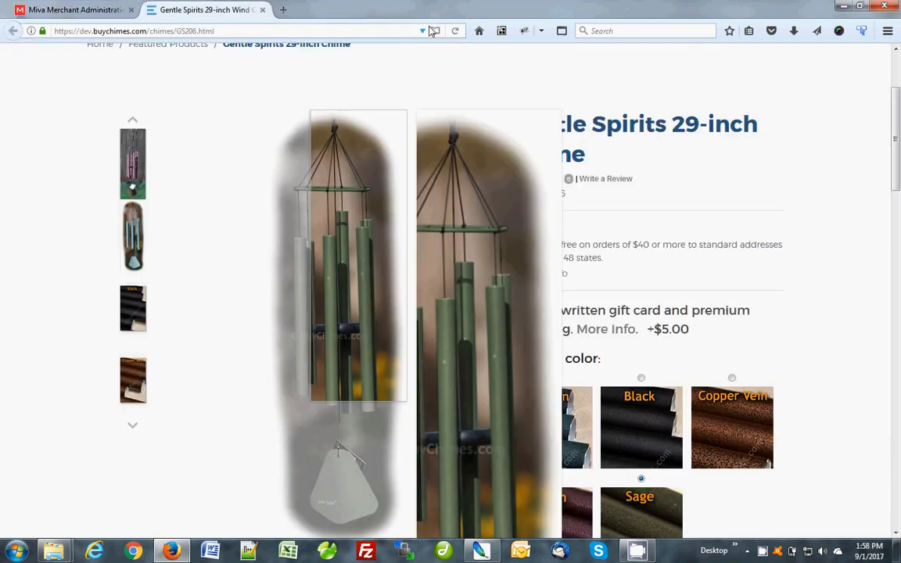
pyautogui.click(455, 31)
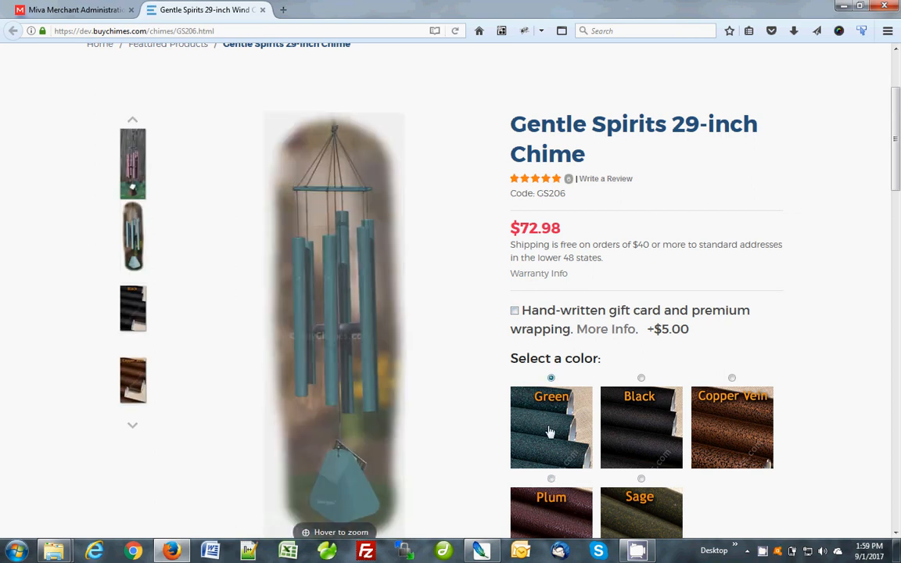
pyautogui.click(668, 435)
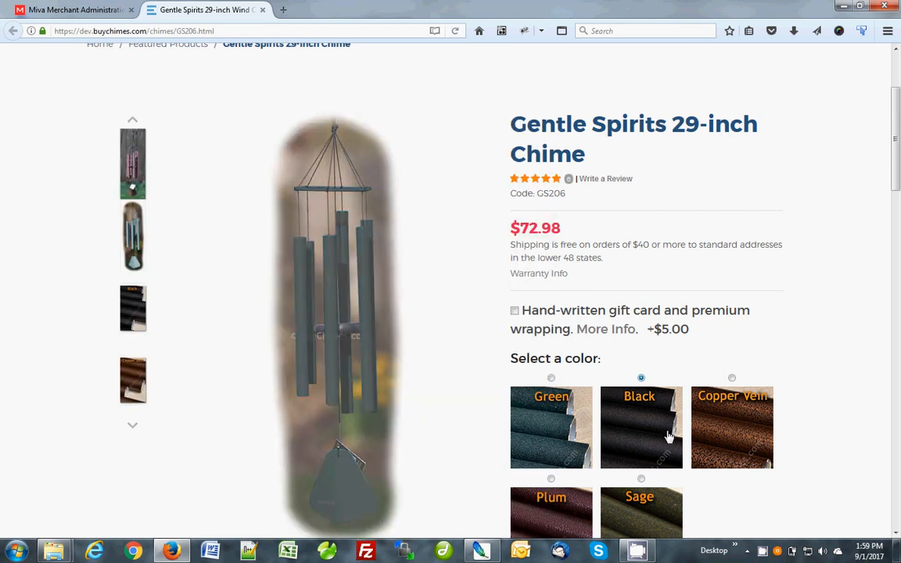
# Select the Copper Vein color for the Gentle Spirits 29-inch Chime and add it to the cart.
pyautogui.click(723, 429)
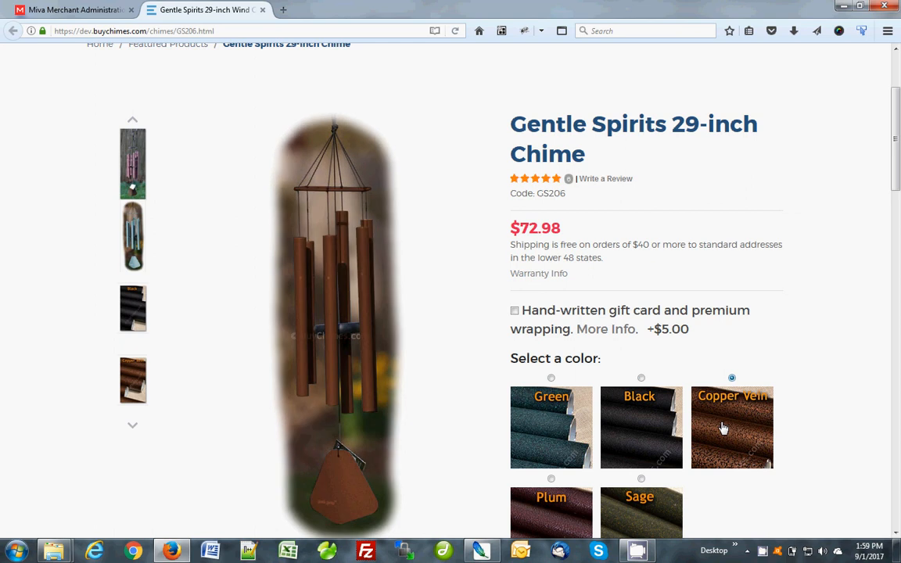
pyautogui.scroll(-3, 813, 309)
pyautogui.scroll(-3, 814, 402)
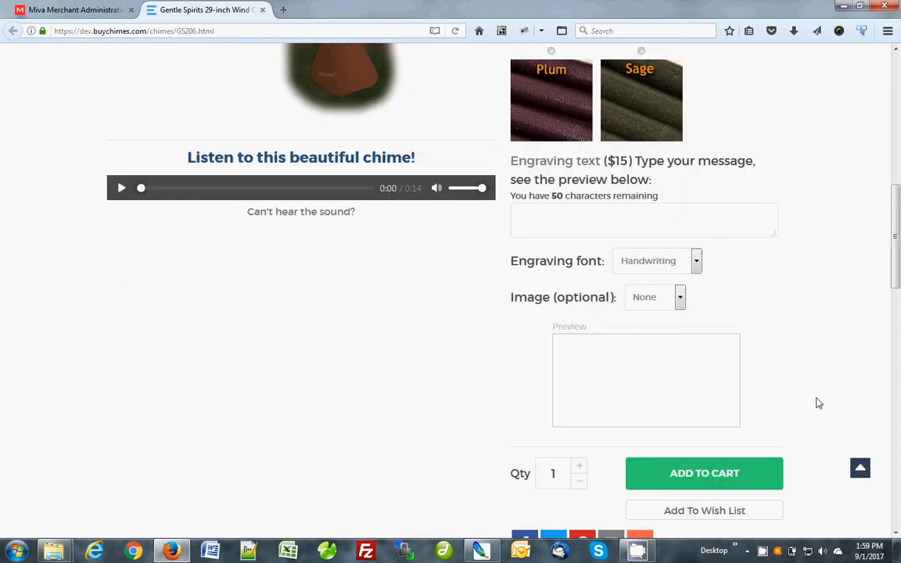
pyautogui.click(702, 485)
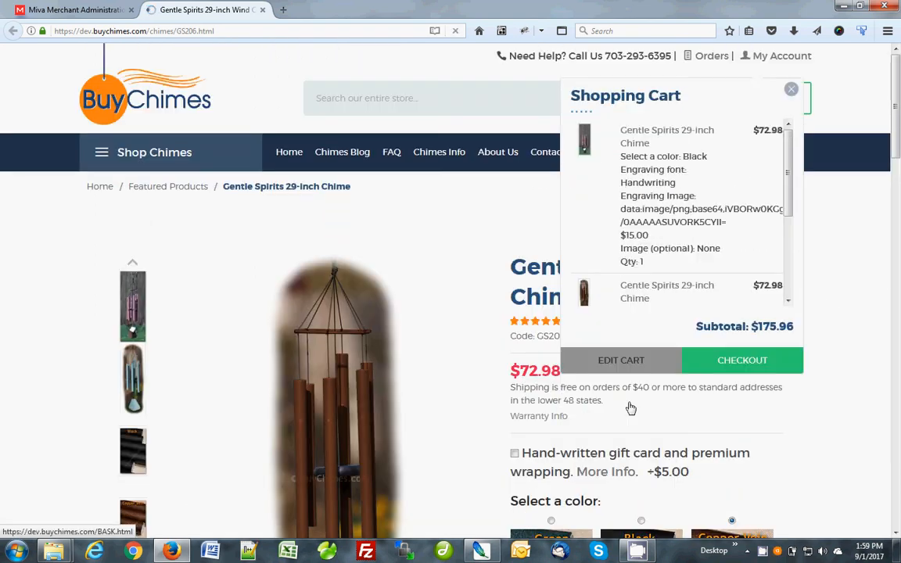
# Open the full shopping cart and check the Copper Vein chime's image against its listed color and options.
pyautogui.click(632, 361)
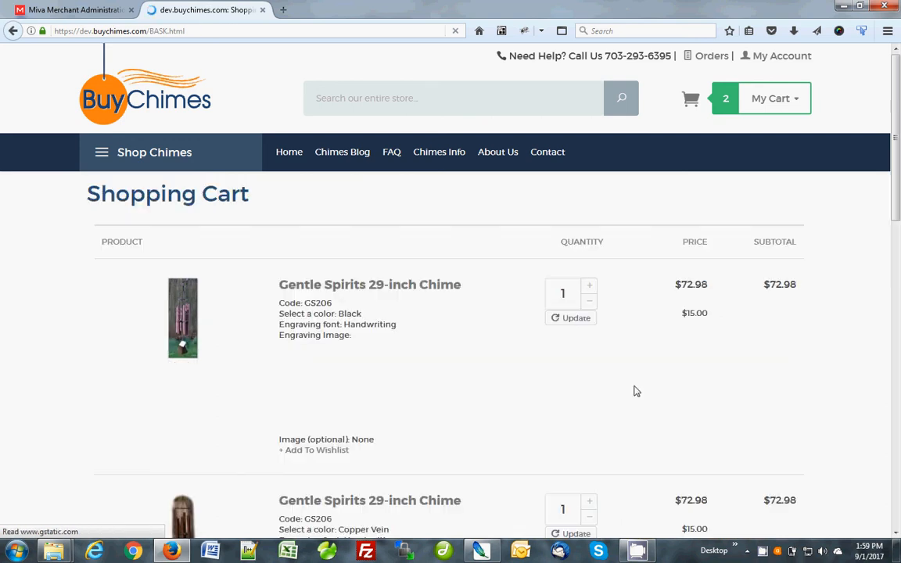
pyautogui.scroll(-2, 516, 392)
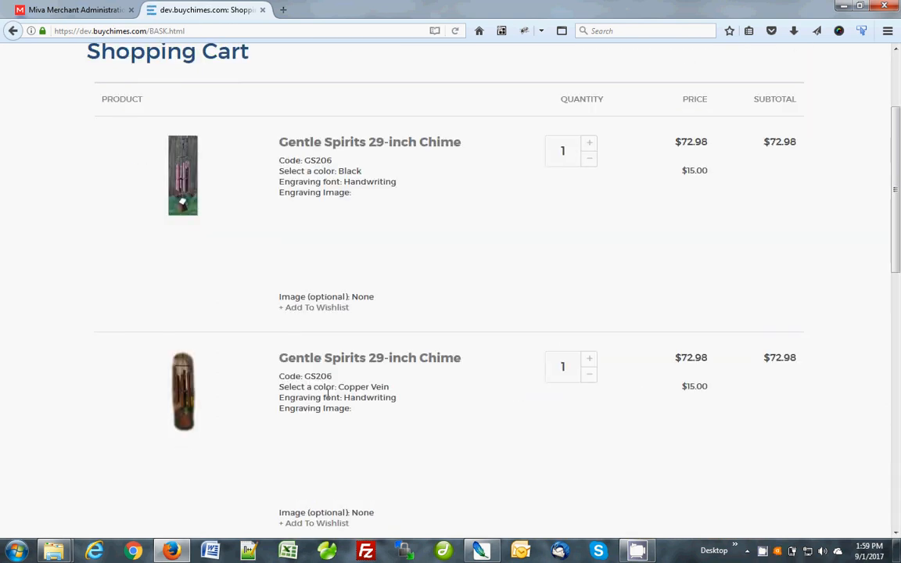
pyautogui.moveTo(290, 362); pyautogui.dragTo(394, 412)
pyautogui.click(407, 414)
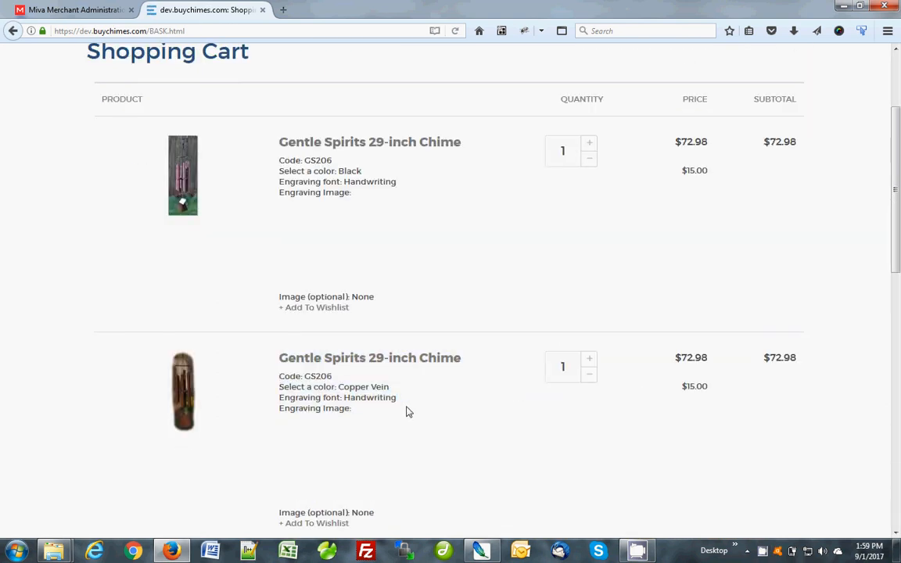